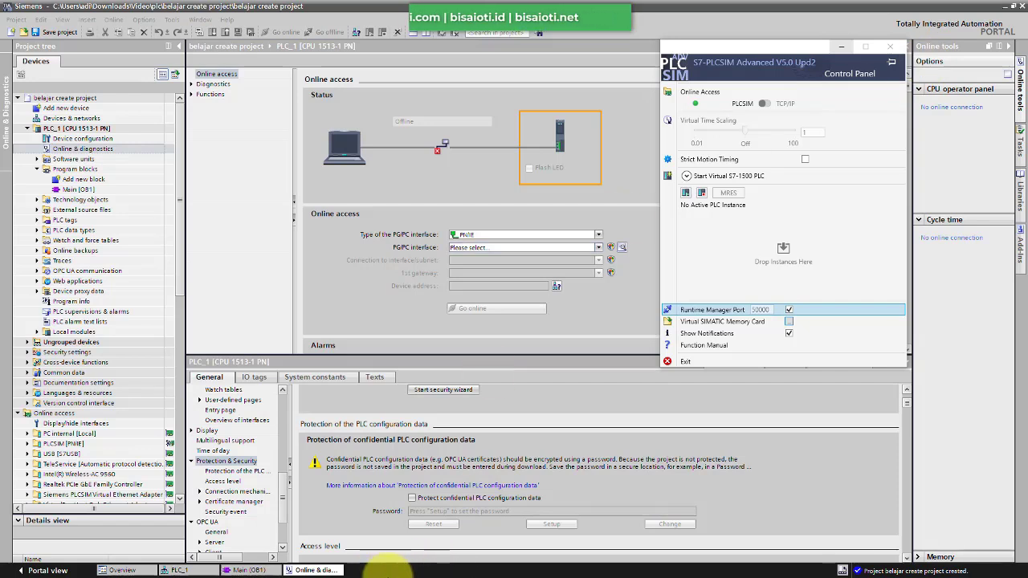
Step: Minimize TIA Portal and the PLCSIM control panel, switch to Chrome and open google.com in a new tab
{"action": "left_click", "coordinate": [1005, 8]}
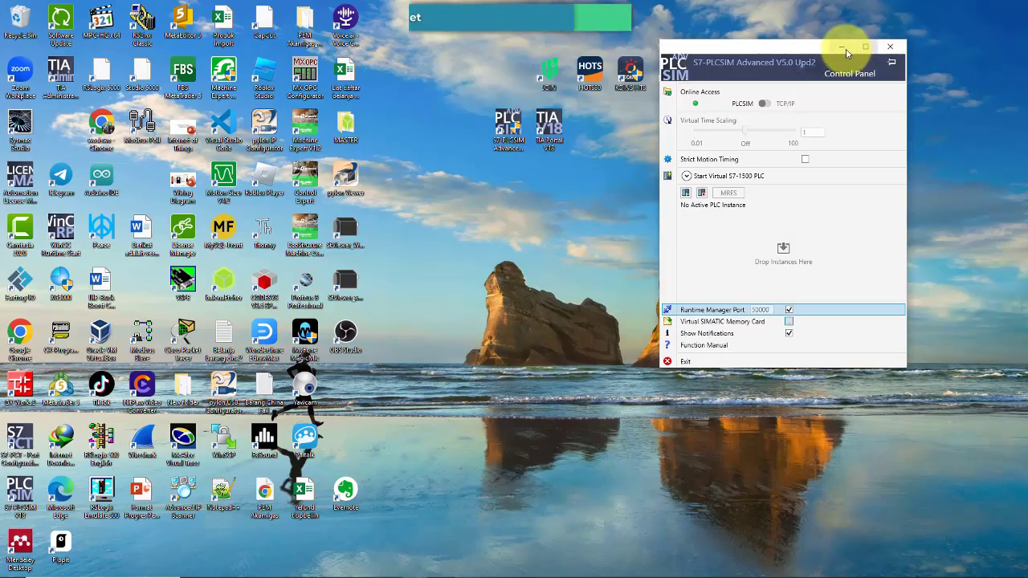
{"action": "left_click", "coordinate": [842, 46]}
{"action": "mouse_move", "coordinate": [405, 570]}
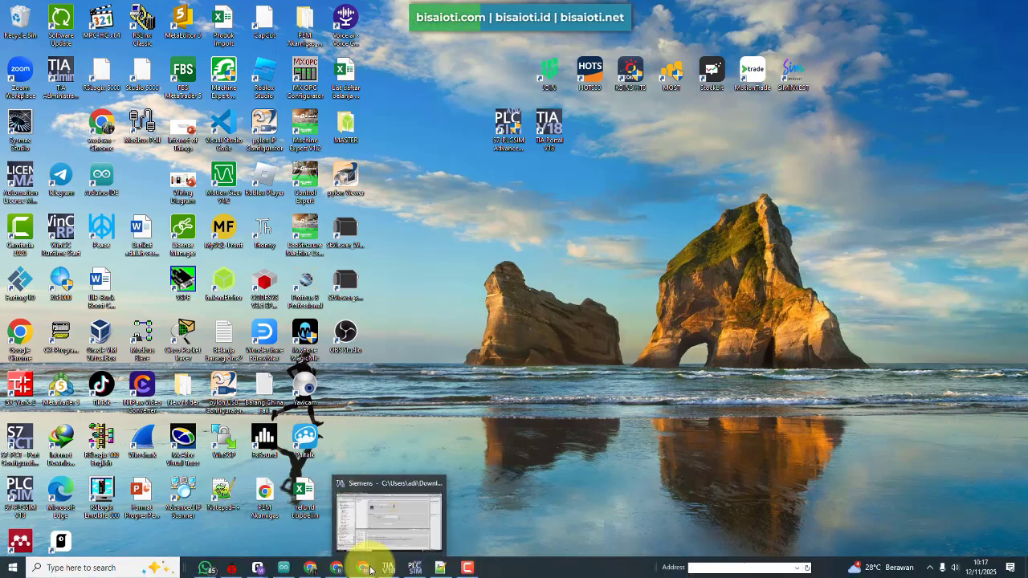
{"action": "left_click", "coordinate": [363, 568]}
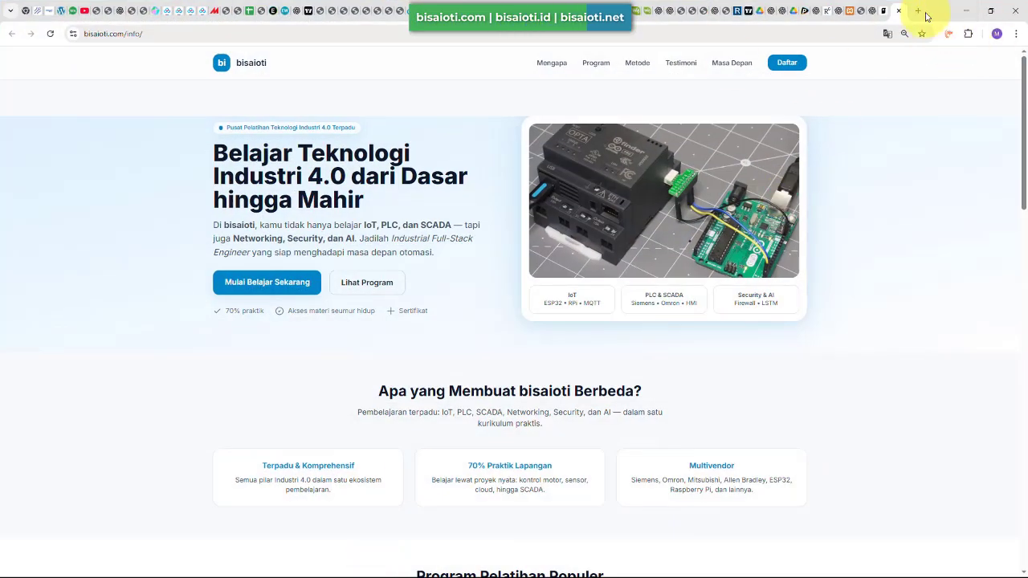
{"action": "left_click", "coordinate": [920, 11]}
{"action": "type", "text": "go"}
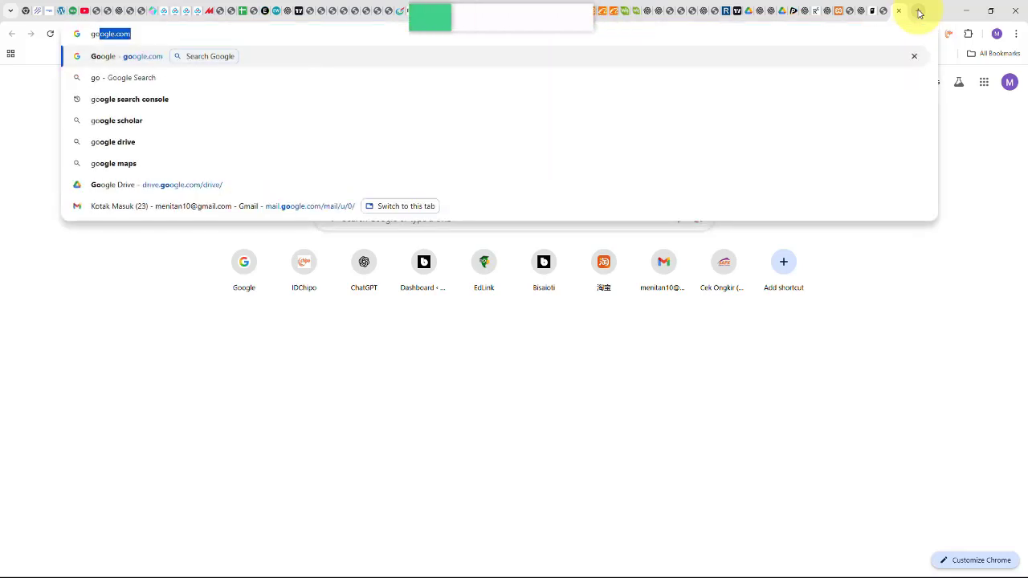
{"action": "key", "text": "Return"}
Step: Search Google for "s7-1200" and display the image results
{"action": "type", "text": "hard"}
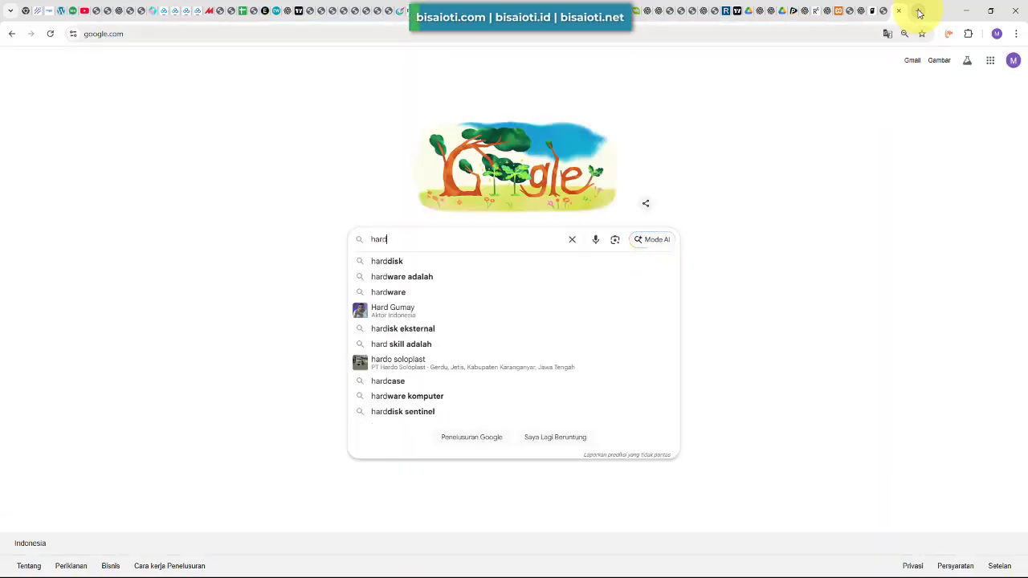
{"action": "key", "text": "BackSpace"}
{"action": "key", "text": "BackSpace"}
{"action": "key", "text": "BackSpace"}
{"action": "key", "text": "BackSpace"}
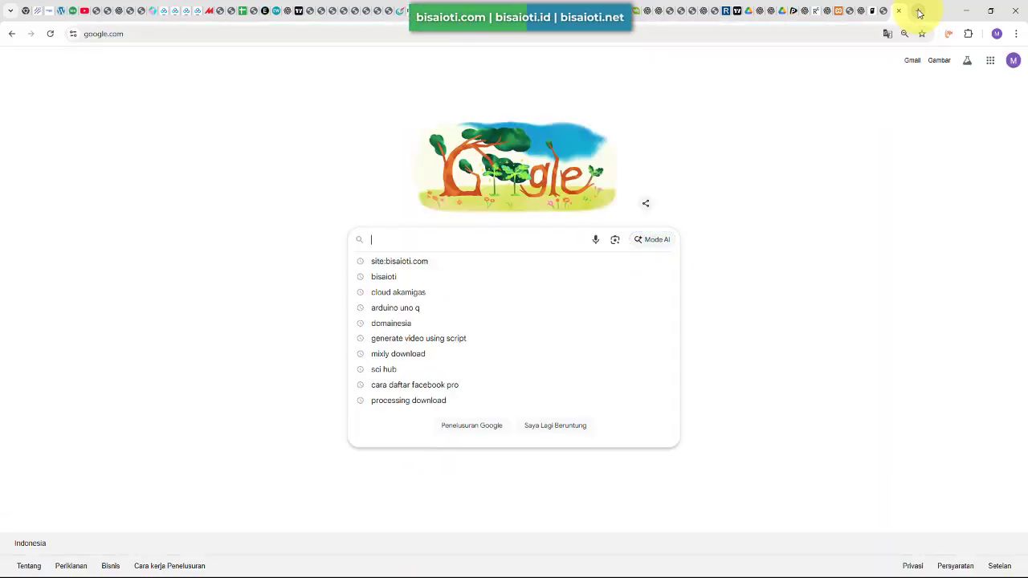
{"action": "type", "text": "s7-1200"}
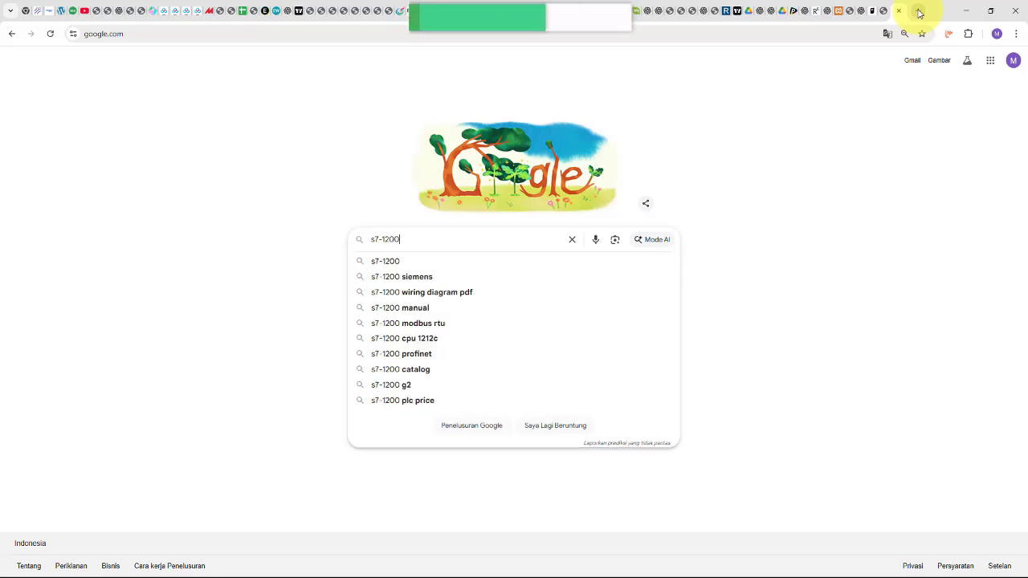
{"action": "key", "text": "Return"}
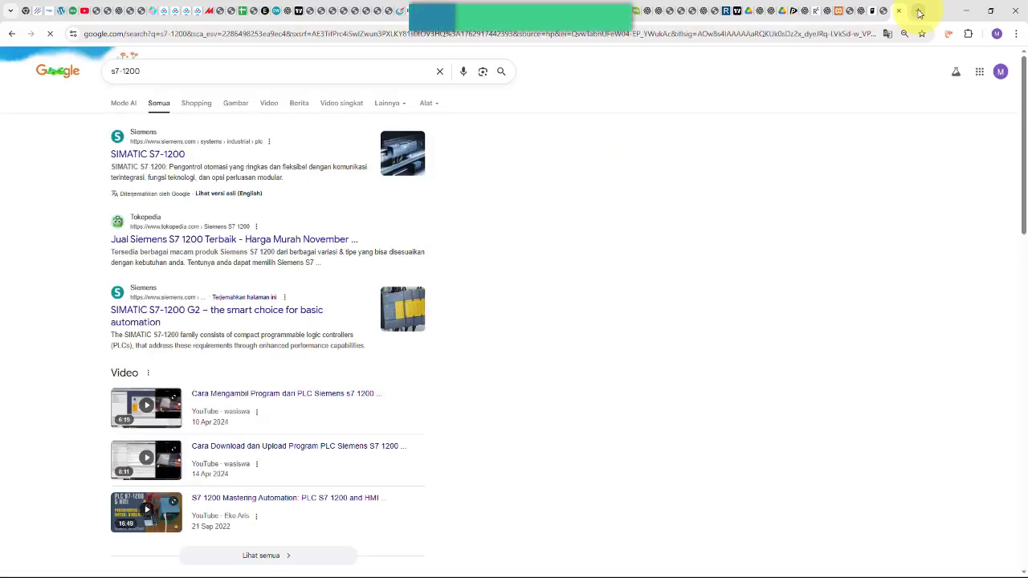
{"action": "left_click", "coordinate": [236, 105]}
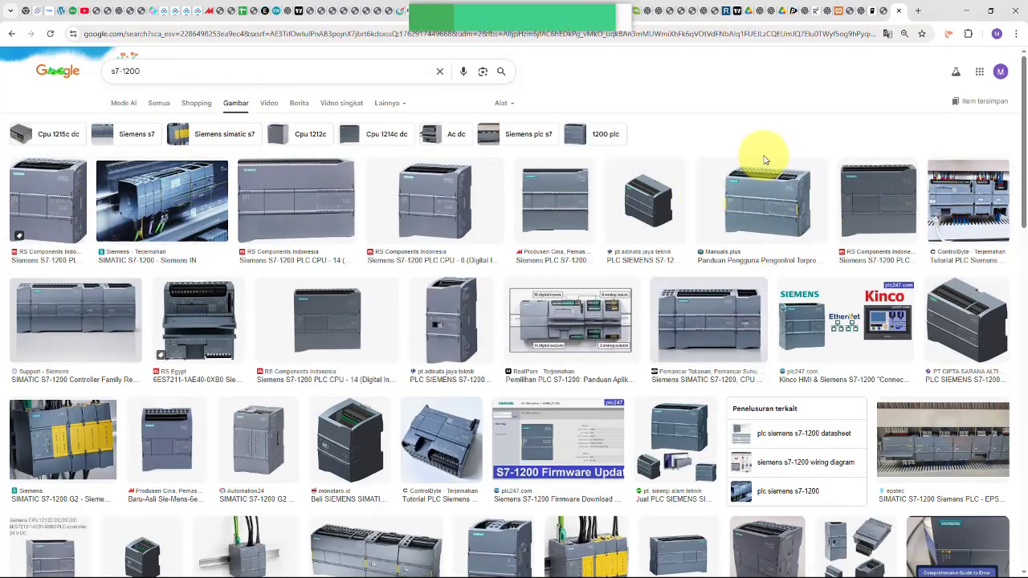
Step: Change the image search query to "s7-1500" and examine the pictures of that PLC family
{"action": "left_click", "coordinate": [127, 70]}
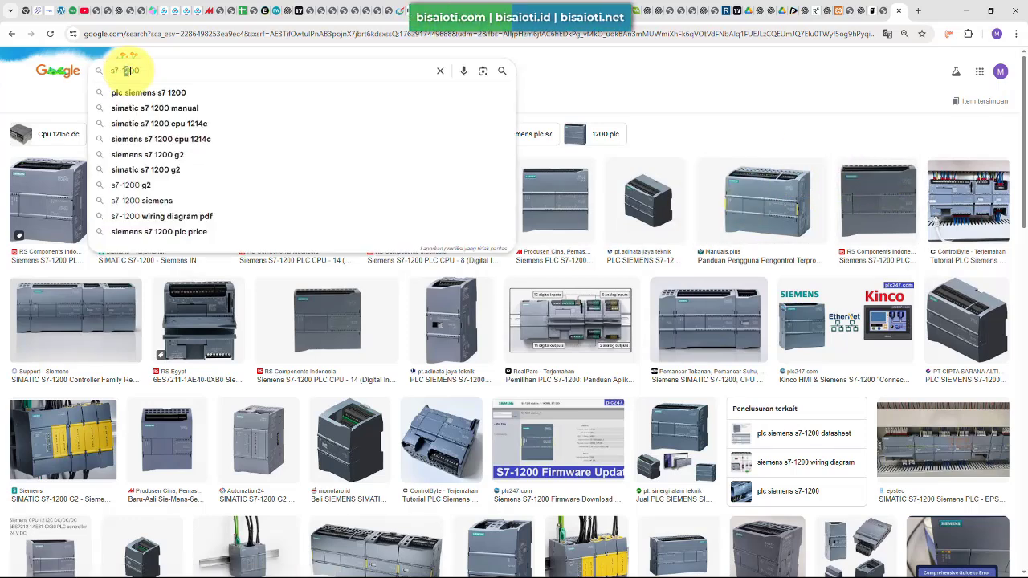
{"action": "key", "text": "BackSpace"}
{"action": "type", "text": "5"}
{"action": "key", "text": "Return"}
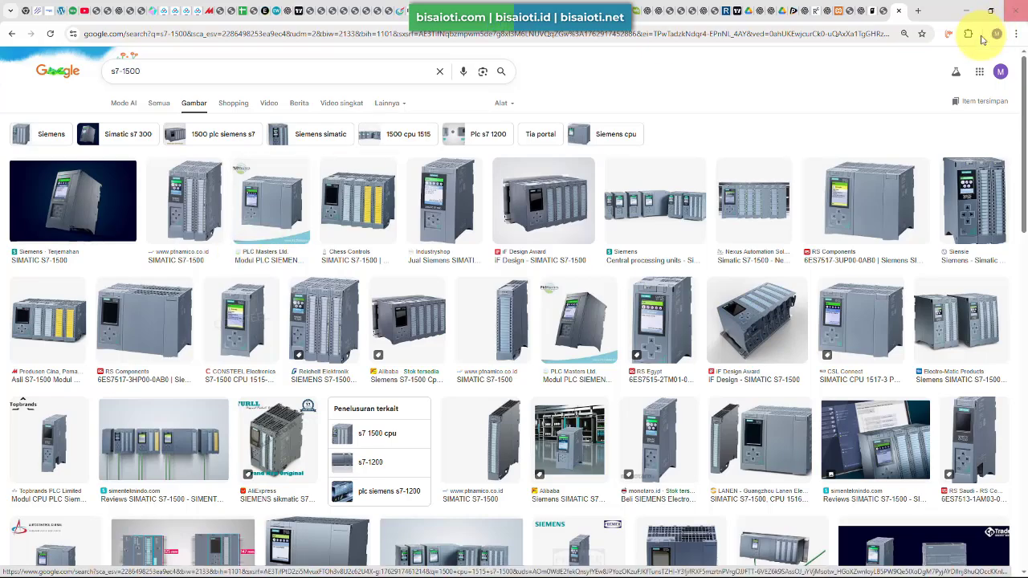
Step: Minimize the browser, switch to TIA Portal and dismiss the Internet Download Manager pop-ups
{"action": "left_click", "coordinate": [966, 11]}
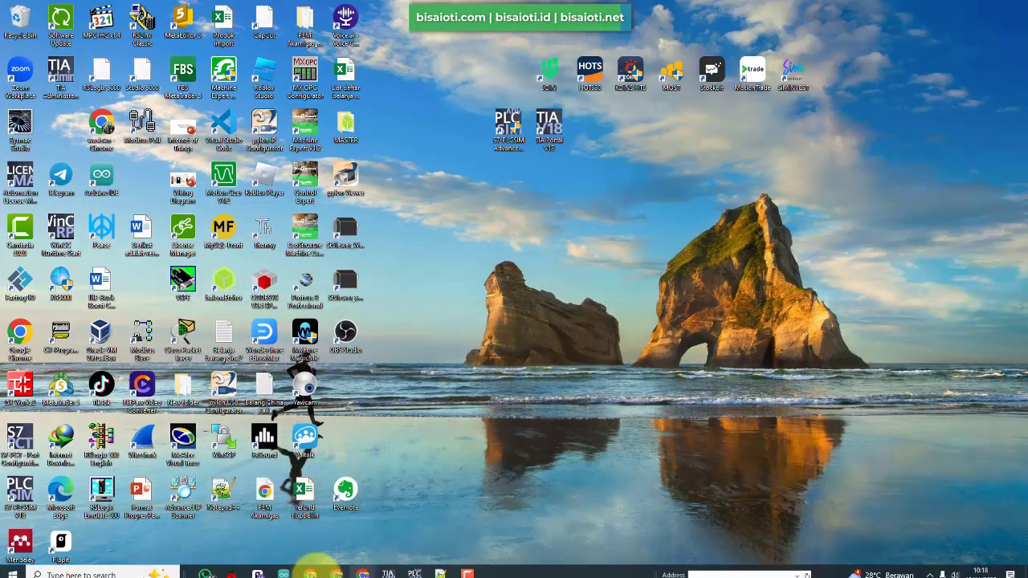
{"action": "left_click", "coordinate": [386, 569]}
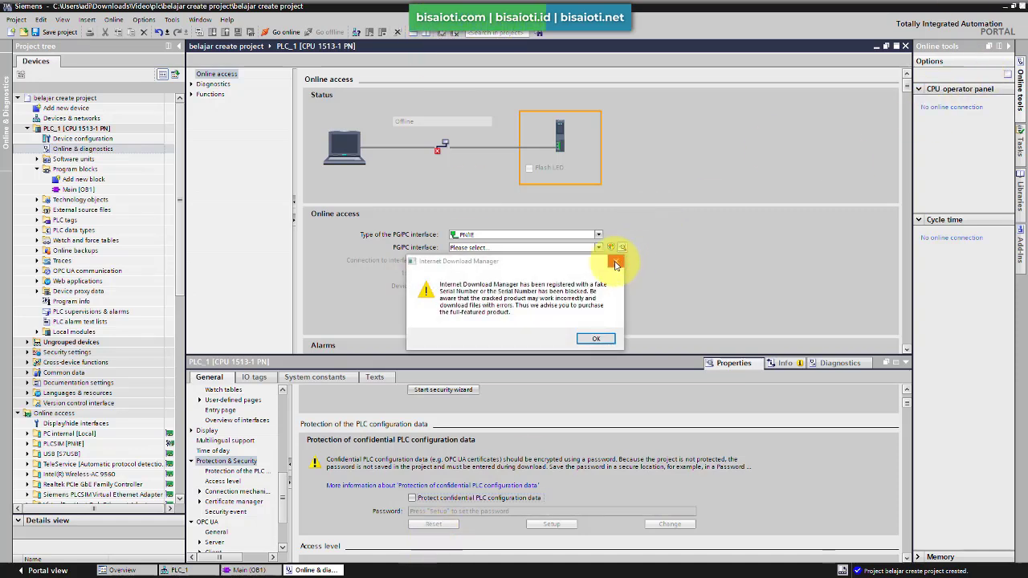
{"action": "left_click", "coordinate": [596, 338]}
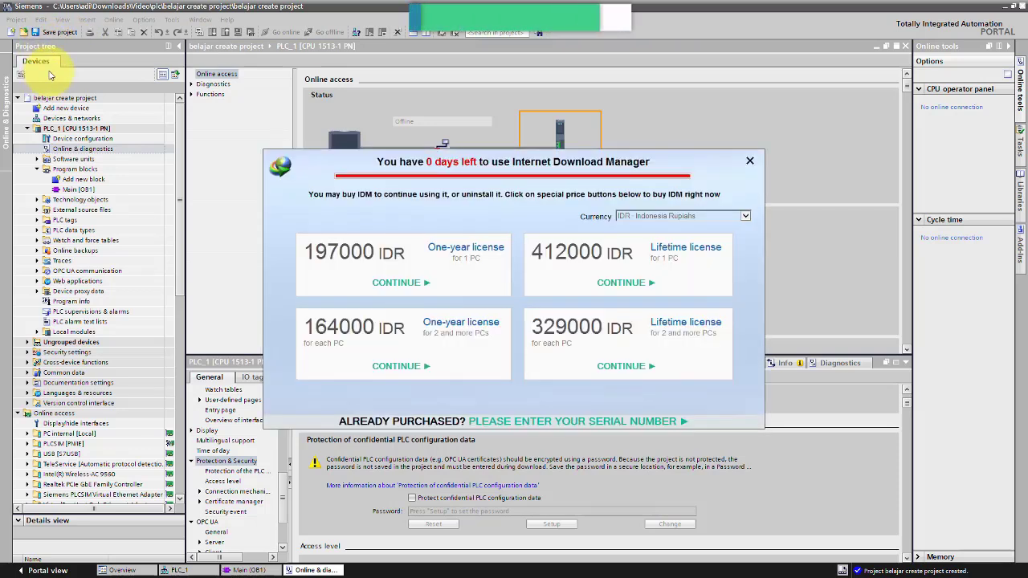
{"action": "left_click", "coordinate": [751, 161]}
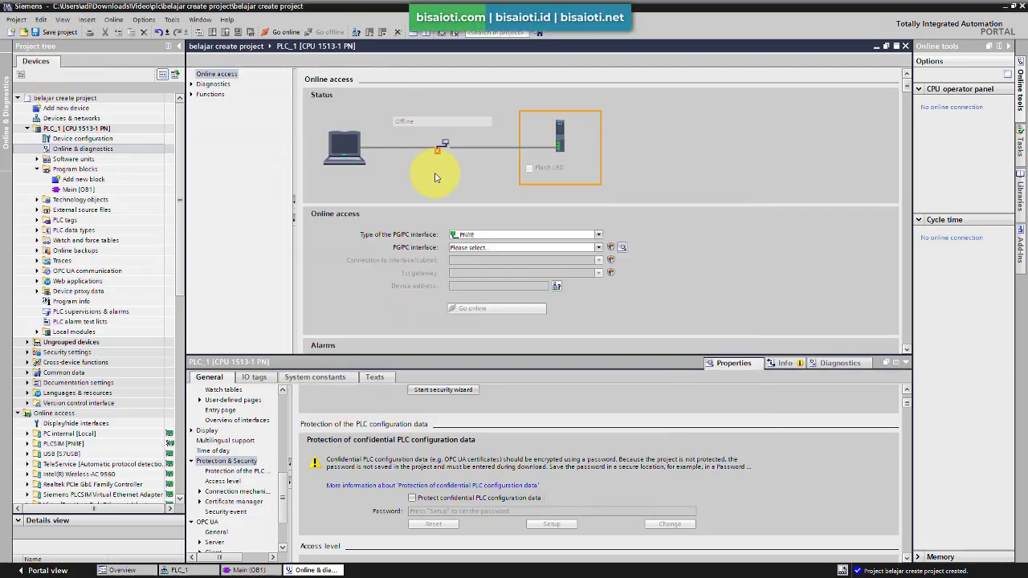
Step: Minimize TIA Portal and bring the S7-PLCSIM Advanced control panel to the middle of the desktop
{"action": "left_click", "coordinate": [1005, 6]}
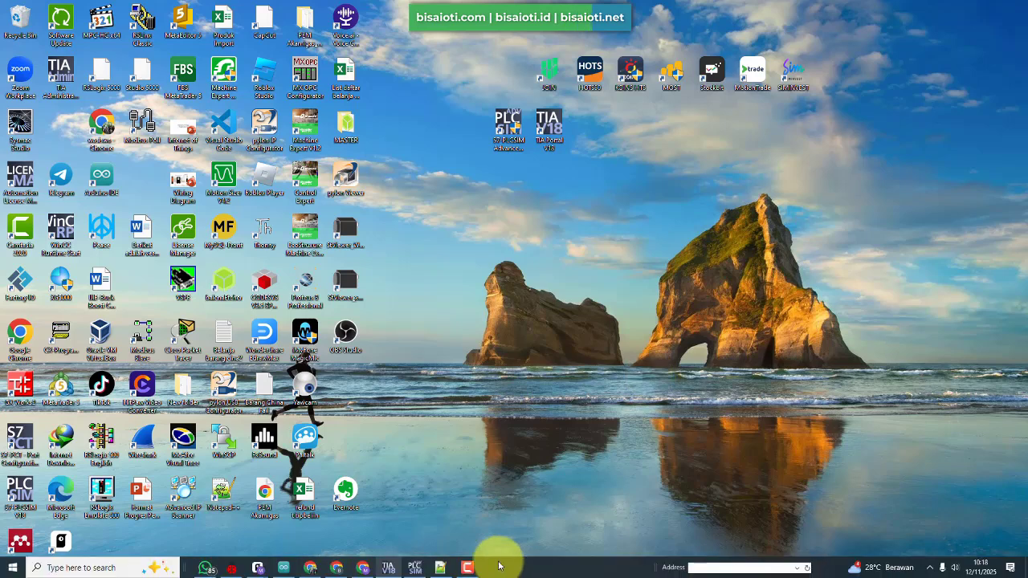
{"action": "left_click", "coordinate": [412, 567]}
{"action": "left_click_drag", "start_coordinate": [763, 40], "coordinate": [511, 30]}
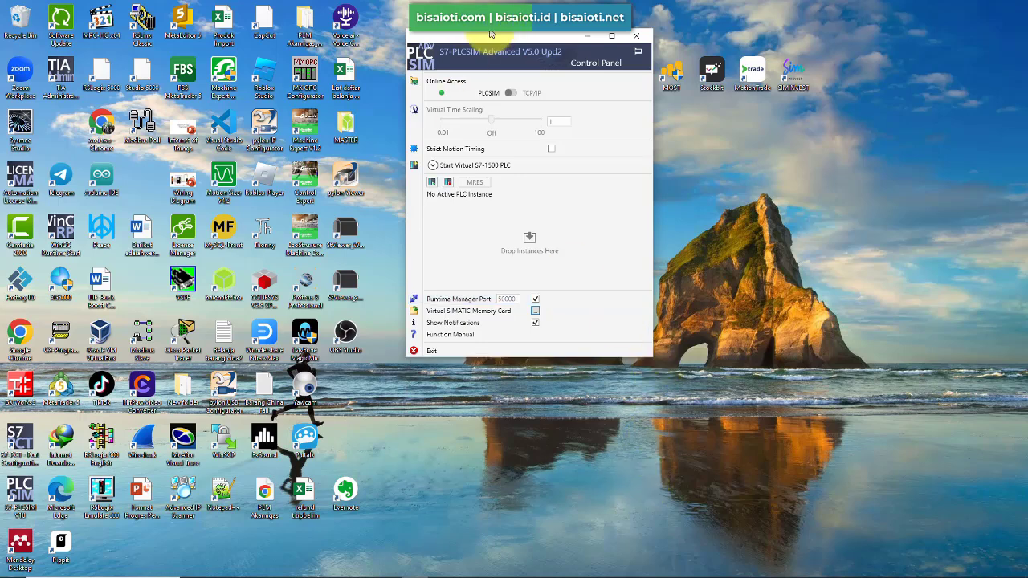
{"action": "left_click_drag", "start_coordinate": [523, 45], "coordinate": [558, 74]}
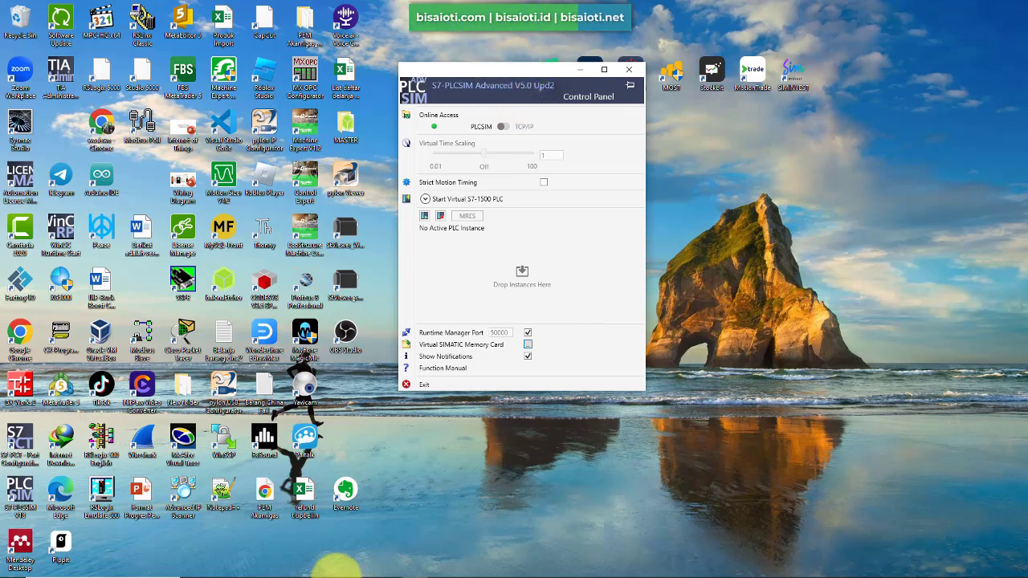
Step: Place the browser's s7-1500 image results side by side with the S7-PLCSIM Advanced control panel for comparison
{"action": "left_click", "coordinate": [363, 567]}
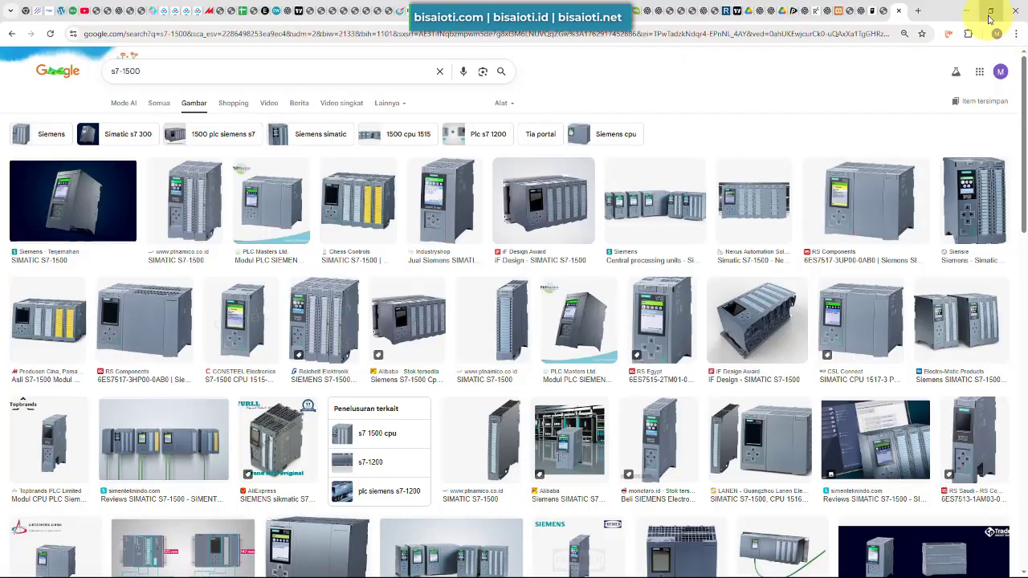
{"action": "left_click_drag", "start_coordinate": [932, 21], "coordinate": [601, 127]}
{"action": "left_click_drag", "start_coordinate": [544, 66], "coordinate": [859, 213]}
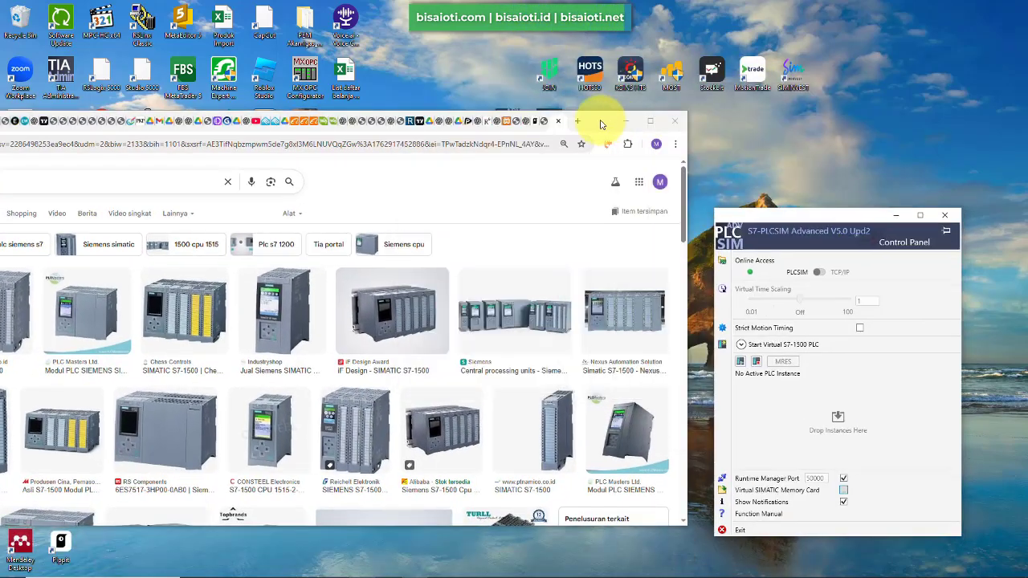
{"action": "left_click_drag", "start_coordinate": [601, 122], "coordinate": [659, 35]}
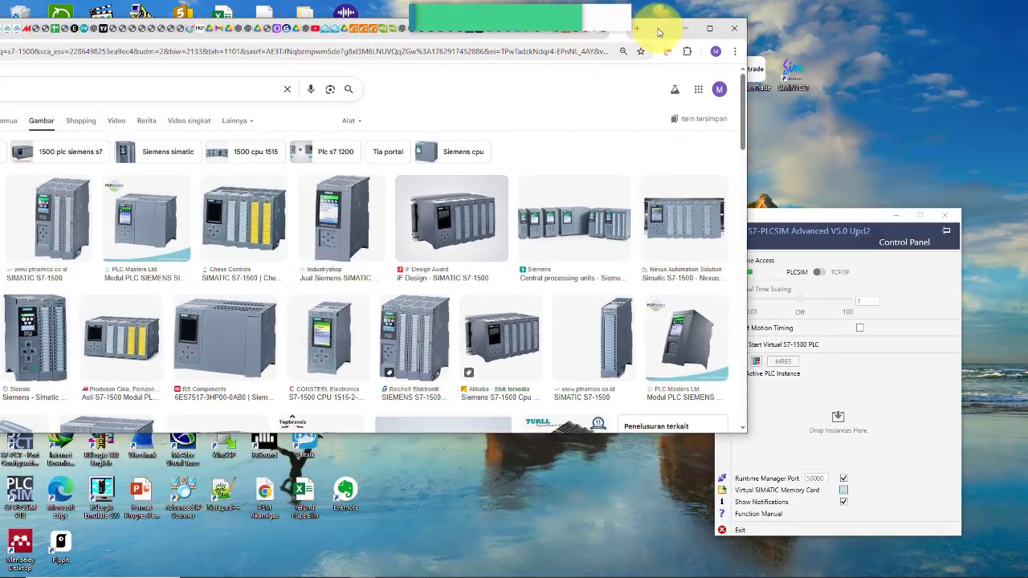
{"action": "left_click_drag", "start_coordinate": [787, 210], "coordinate": [797, 57]}
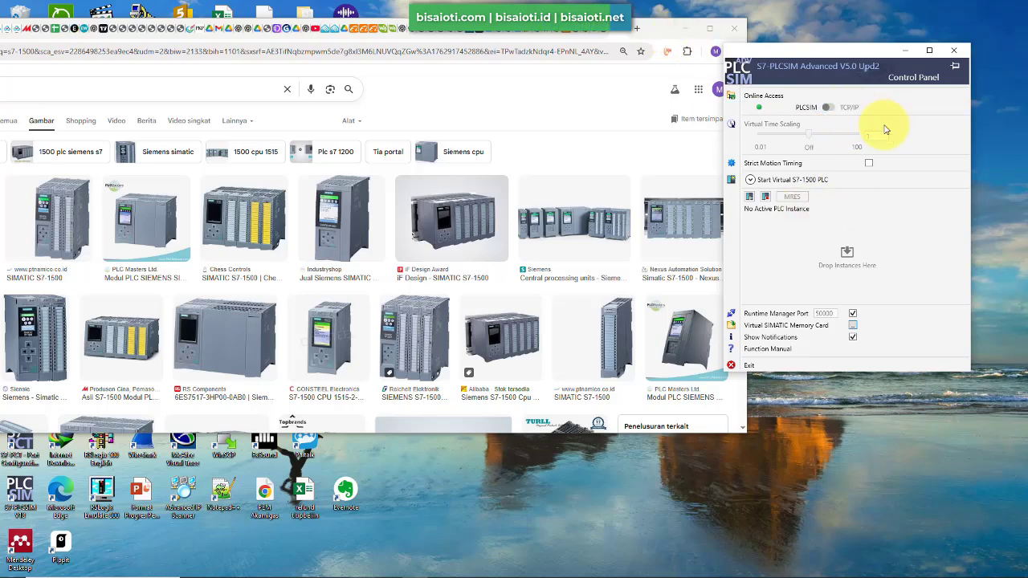
Step: Close the PLCSIM control panel, minimize the browser and launch S7-PLCSIM Advanced again from the desktop
{"action": "left_click", "coordinate": [954, 51]}
{"action": "left_click", "coordinate": [685, 29]}
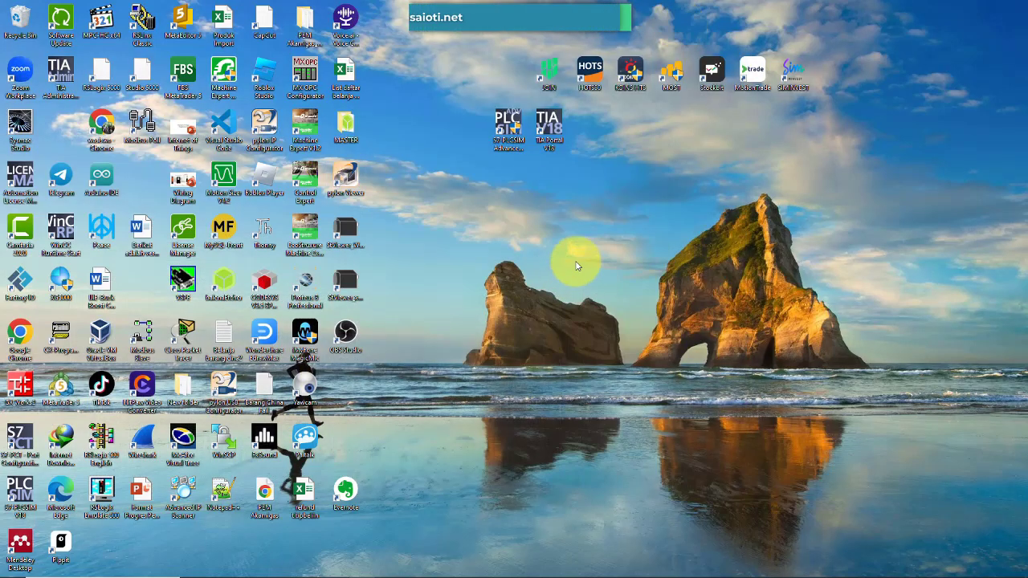
{"action": "left_click", "coordinate": [508, 125]}
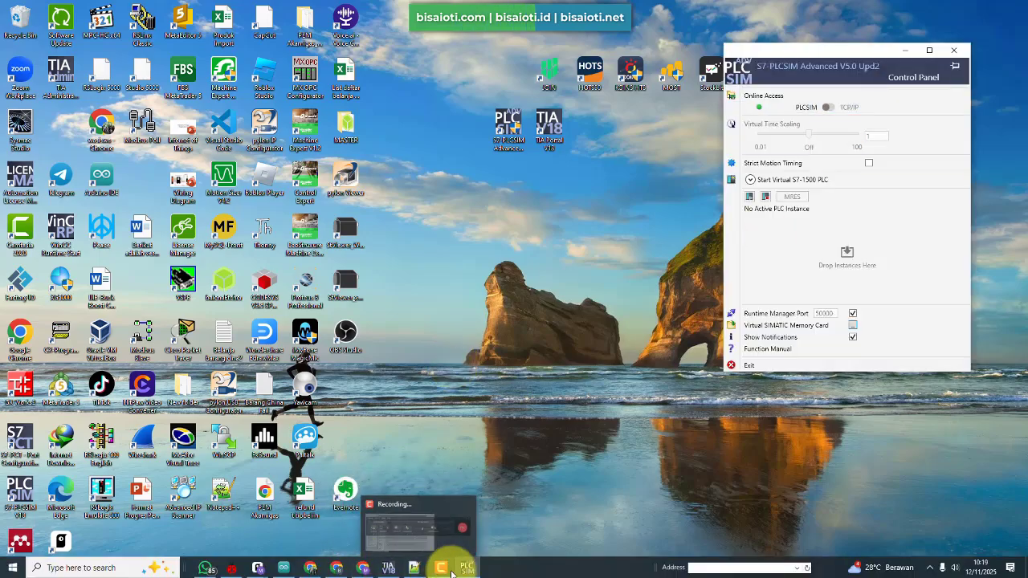
Step: Switch to TIA Portal and resize its window so it sits beside the S7-PLCSIM Advanced control panel
{"action": "left_click", "coordinate": [392, 570]}
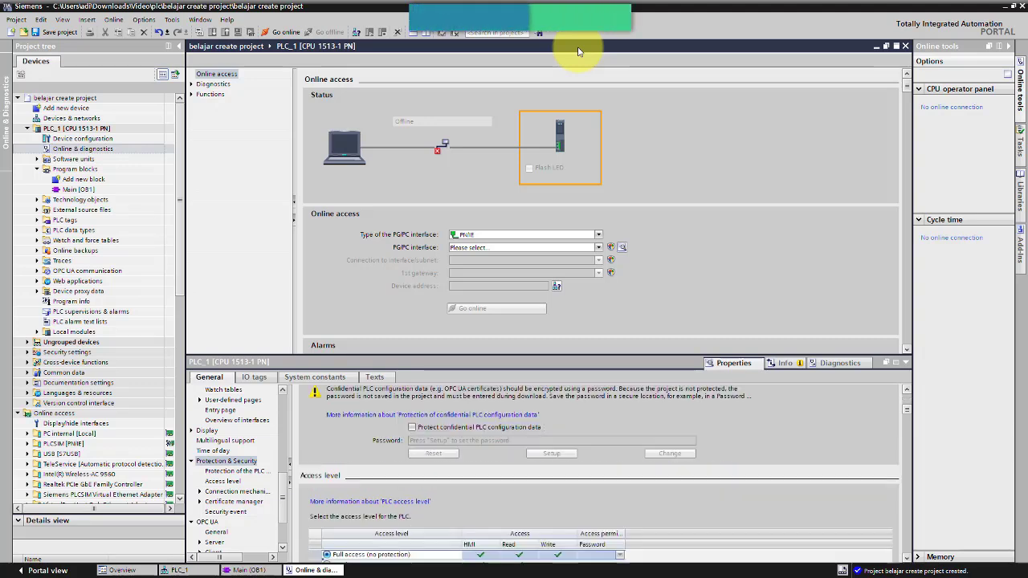
{"action": "scroll", "coordinate": [436, 458], "scroll_direction": "down", "scroll_amount": 5}
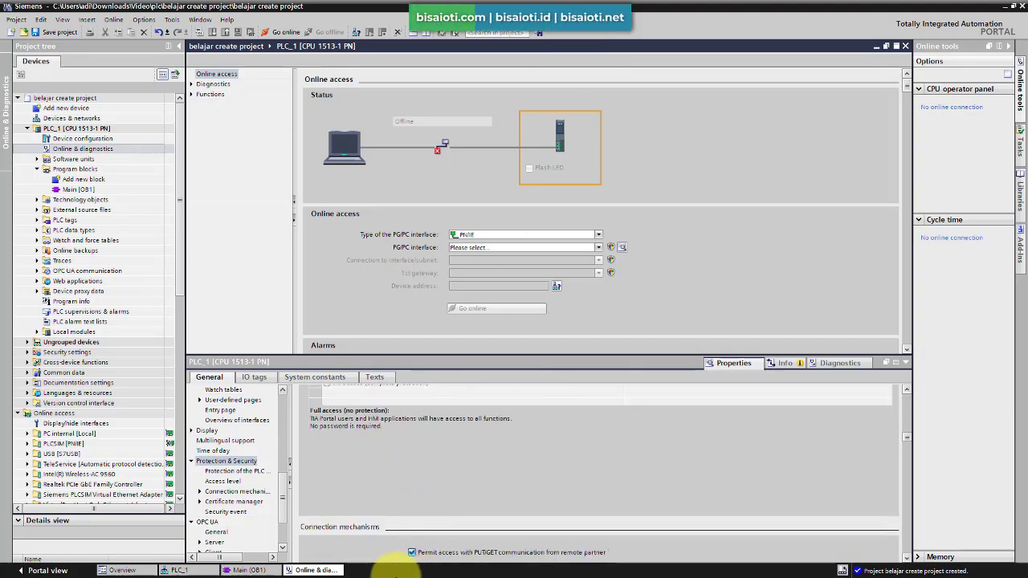
{"action": "left_click", "coordinate": [1003, 7]}
{"action": "left_click_drag", "start_coordinate": [555, 130], "coordinate": [517, 0]}
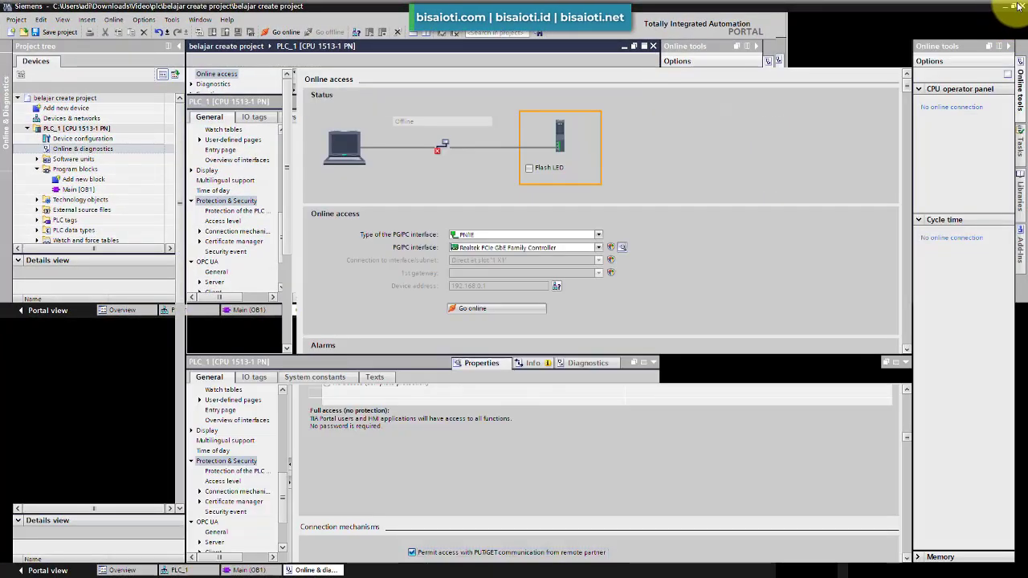
{"action": "left_click", "coordinate": [1013, 8]}
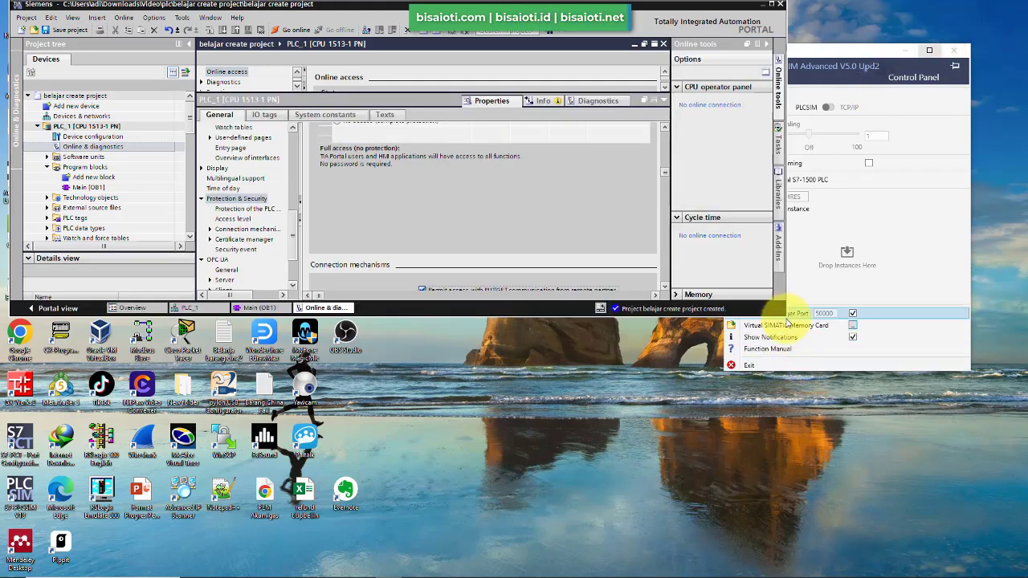
{"action": "left_click_drag", "start_coordinate": [672, 532], "coordinate": [758, 566]}
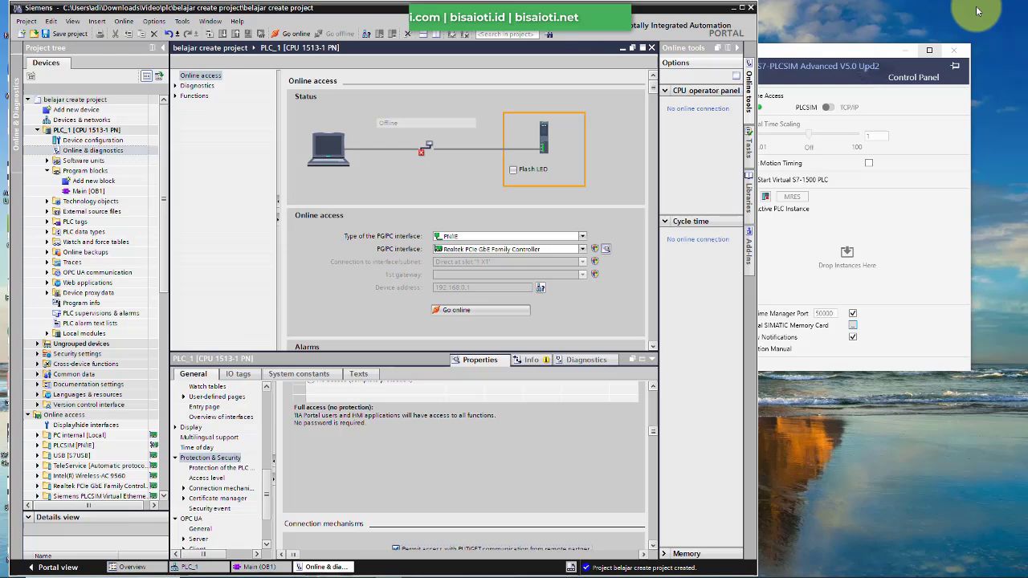
{"action": "left_click", "coordinate": [823, 45]}
{"action": "left_click_drag", "start_coordinate": [814, 44], "coordinate": [854, 25]}
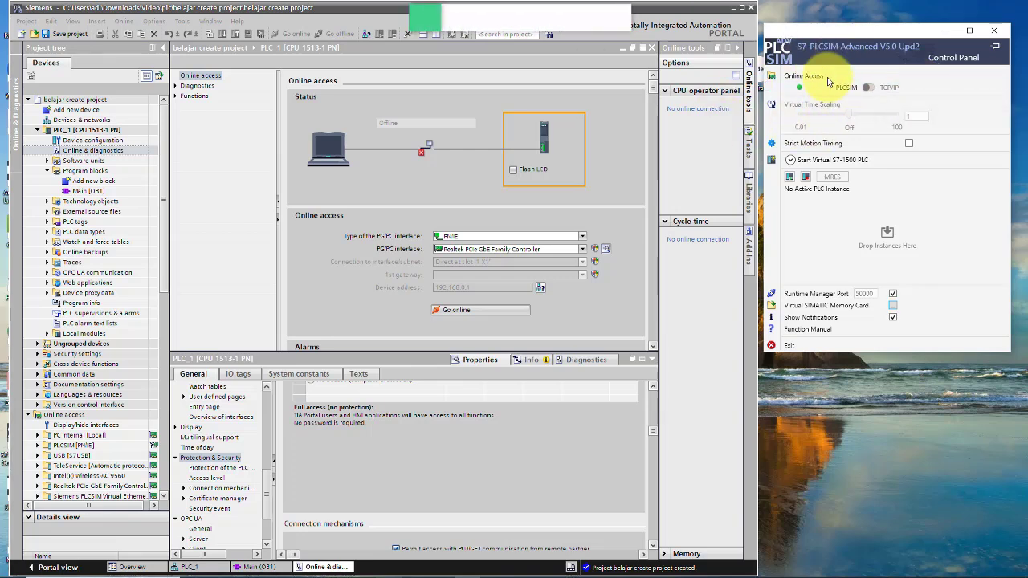
Step: Switch the PLCSIM Advanced online access to TCP/IP and name the new virtual S7-1500 instance belajar_plc_siemens
{"action": "left_click", "coordinate": [871, 88]}
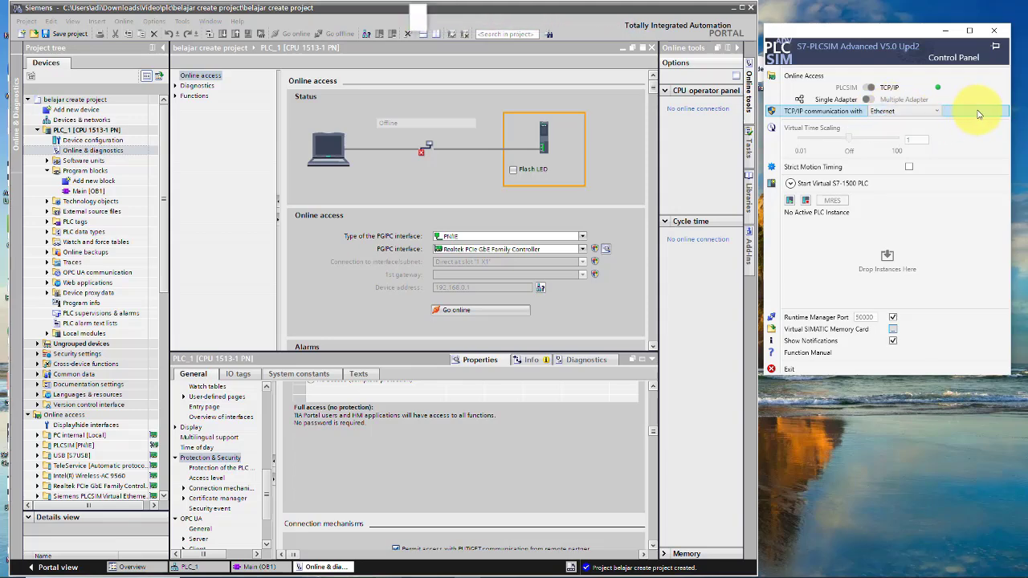
{"action": "left_click", "coordinate": [790, 183]}
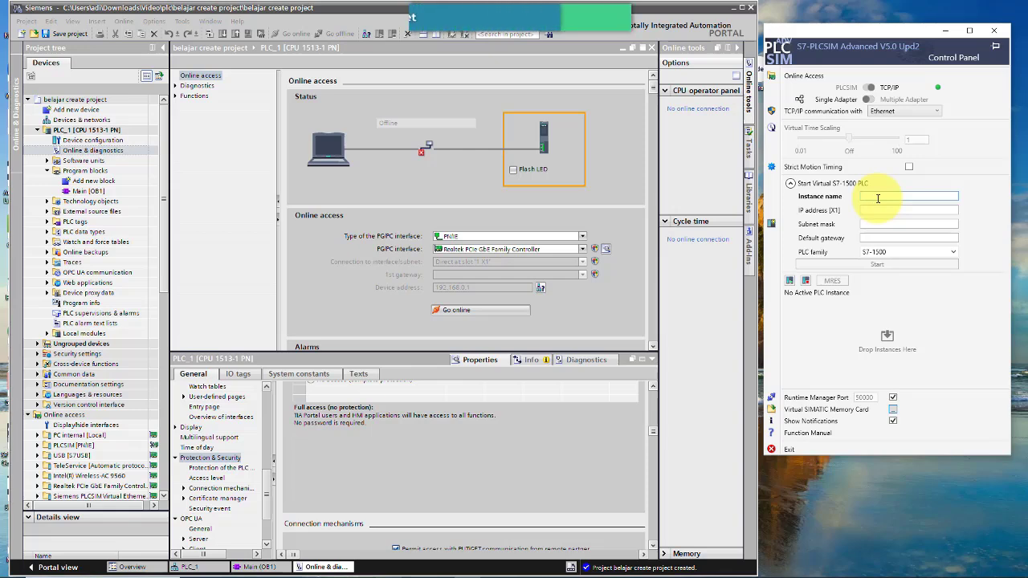
{"action": "type", "text": "belaja"}
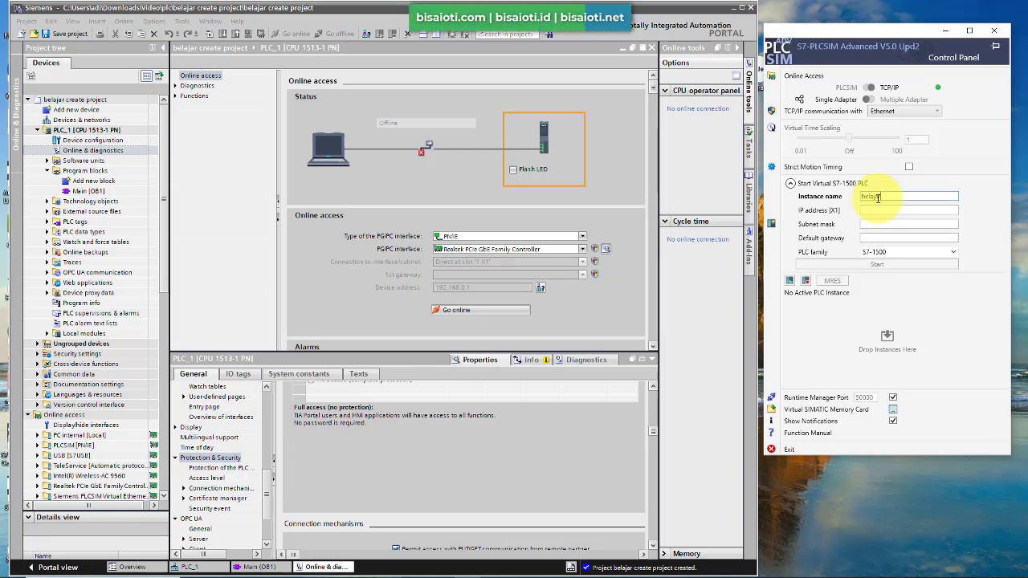
{"action": "type", "text": "j_plc"}
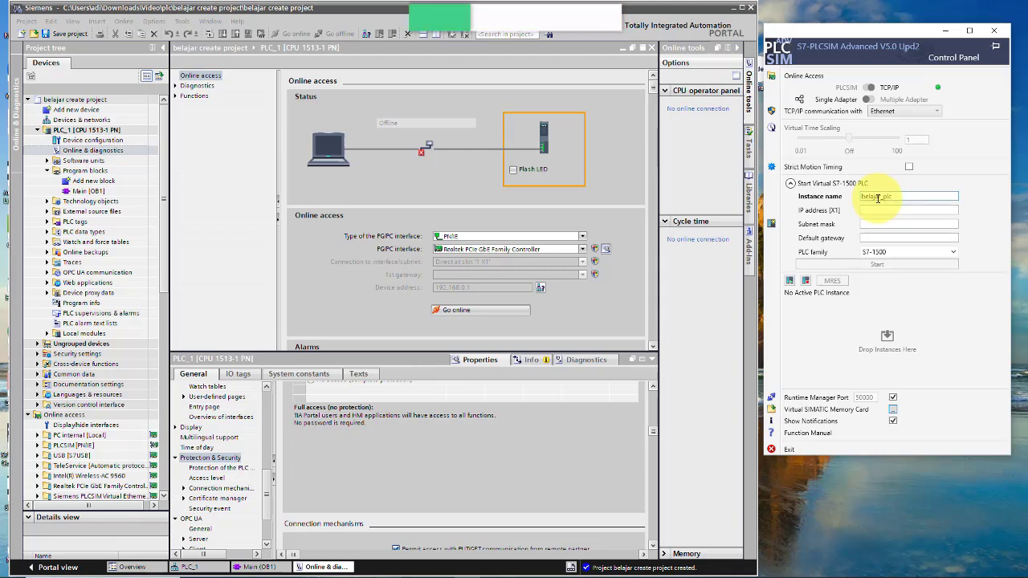
{"action": "type", "text": "_s"}
{"action": "type", "text": "imu"}
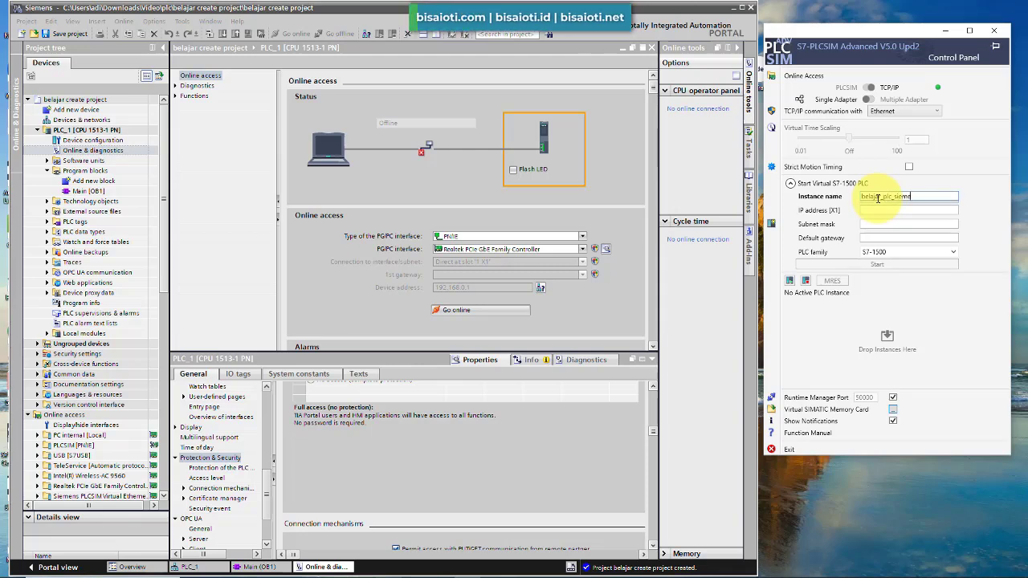
{"action": "type", "text": "ens"}
Step: Give the virtual PLC IP address 192.168.0.125 and subnet mask 255.255.255.0, and start the instance
{"action": "left_click", "coordinate": [885, 210]}
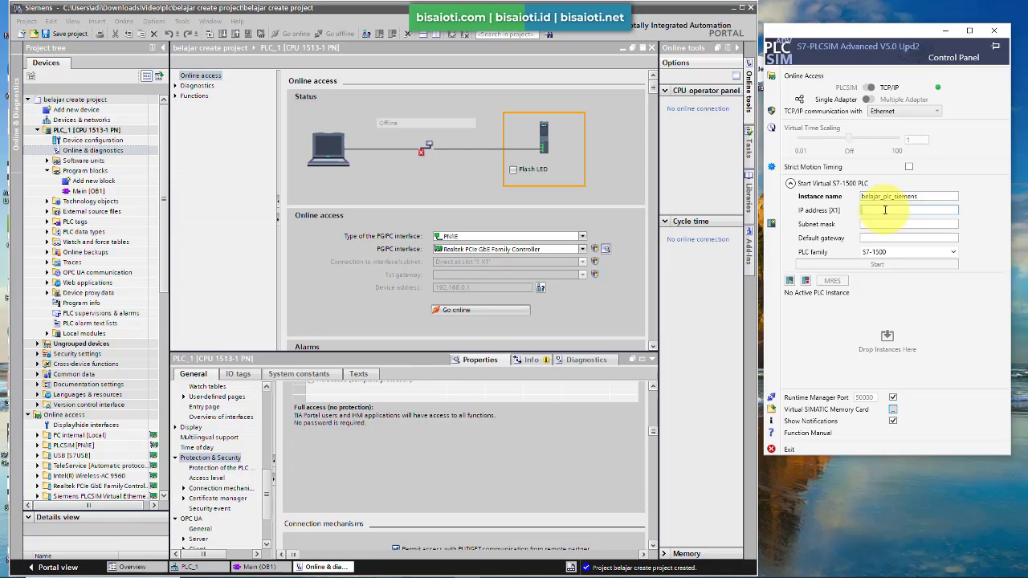
{"action": "type", "text": "192.1"}
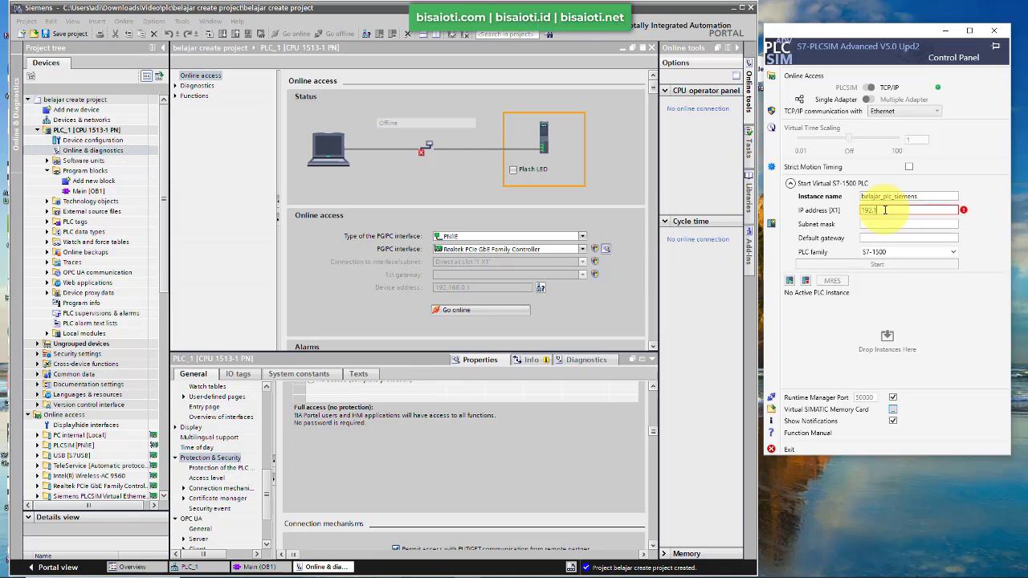
{"action": "type", "text": "68"}
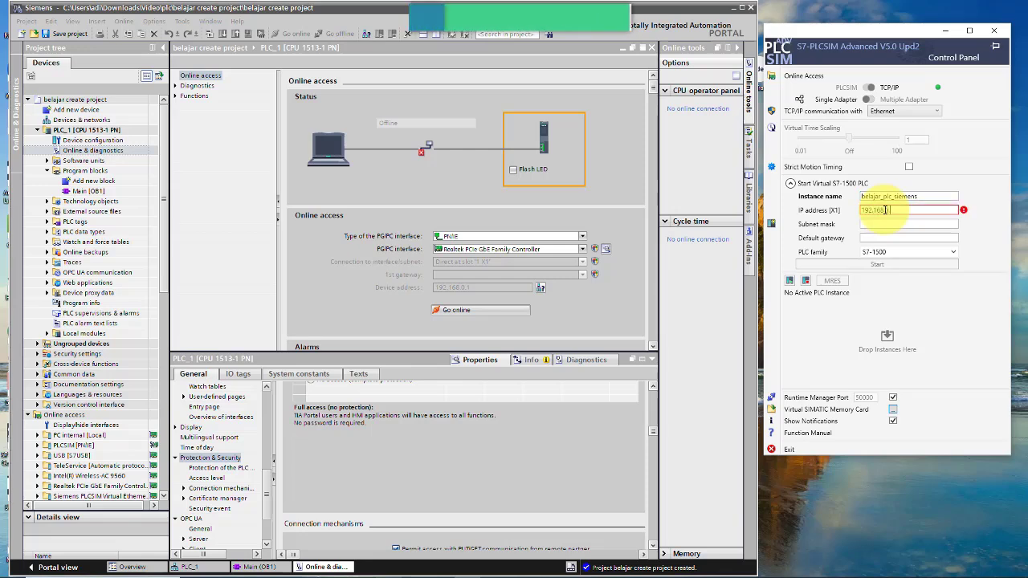
{"action": "type", "text": ".1.125"}
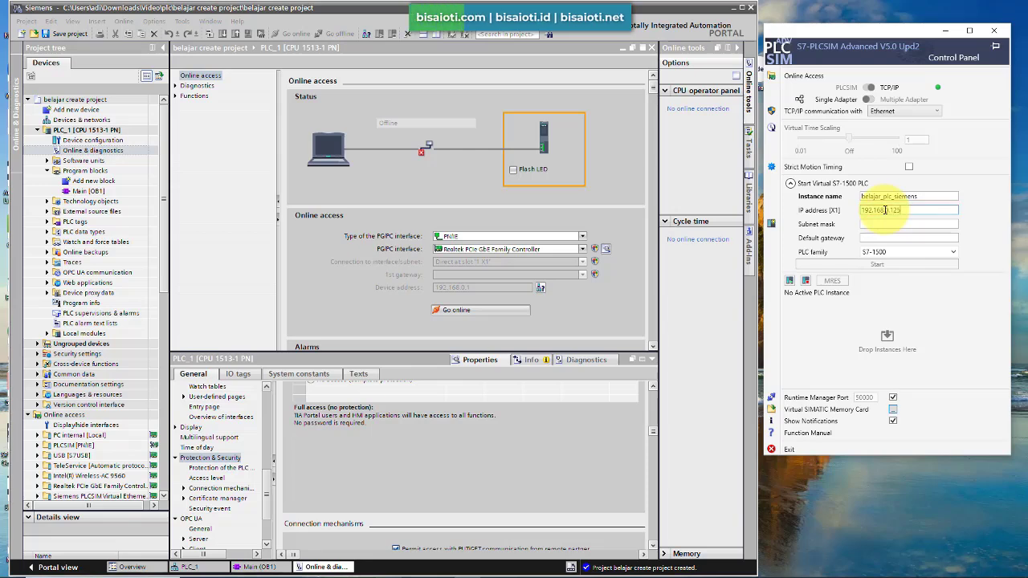
{"action": "left_click", "coordinate": [875, 223]}
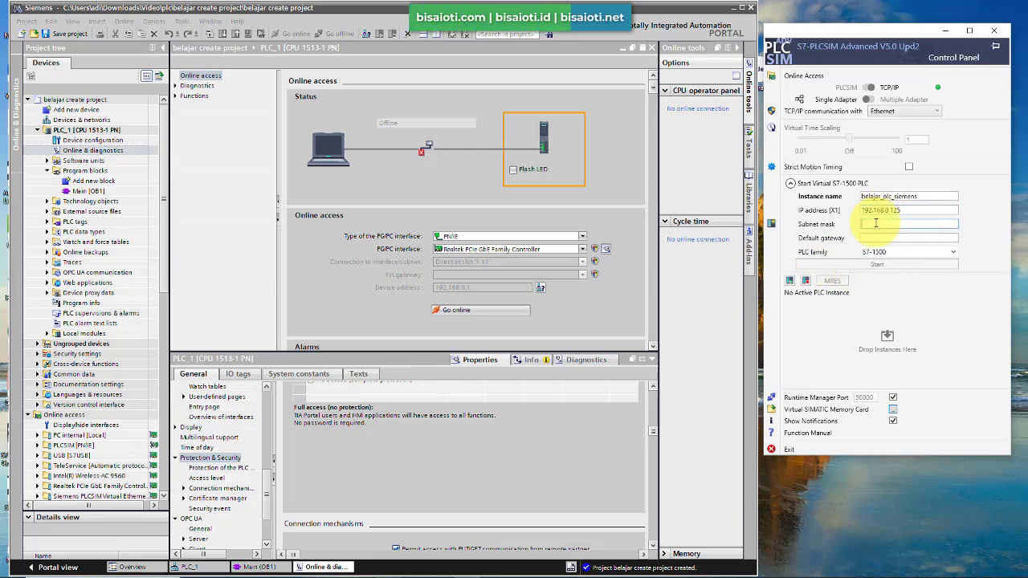
{"action": "type", "text": "255.25"}
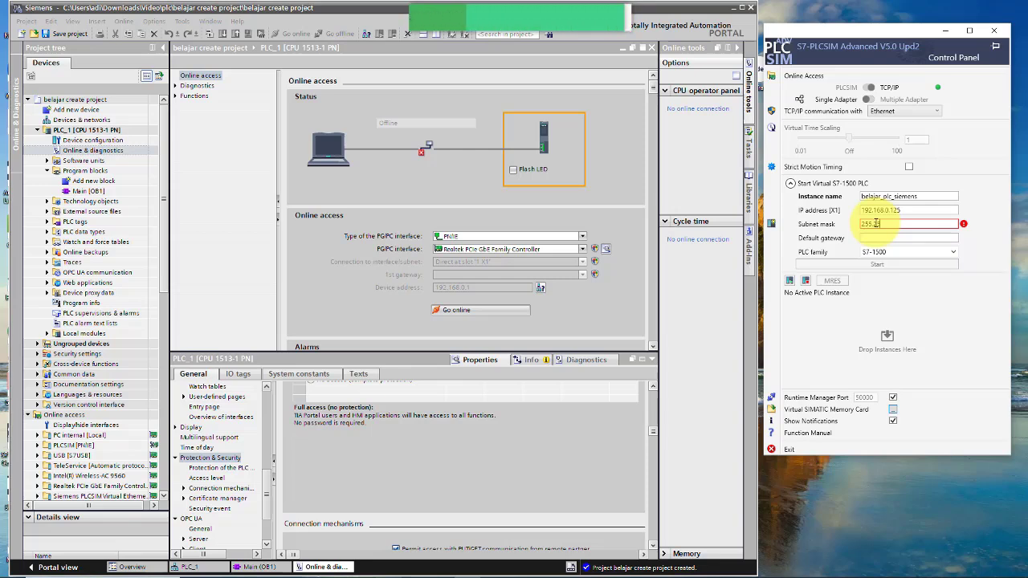
{"action": "type", "text": "5.255"}
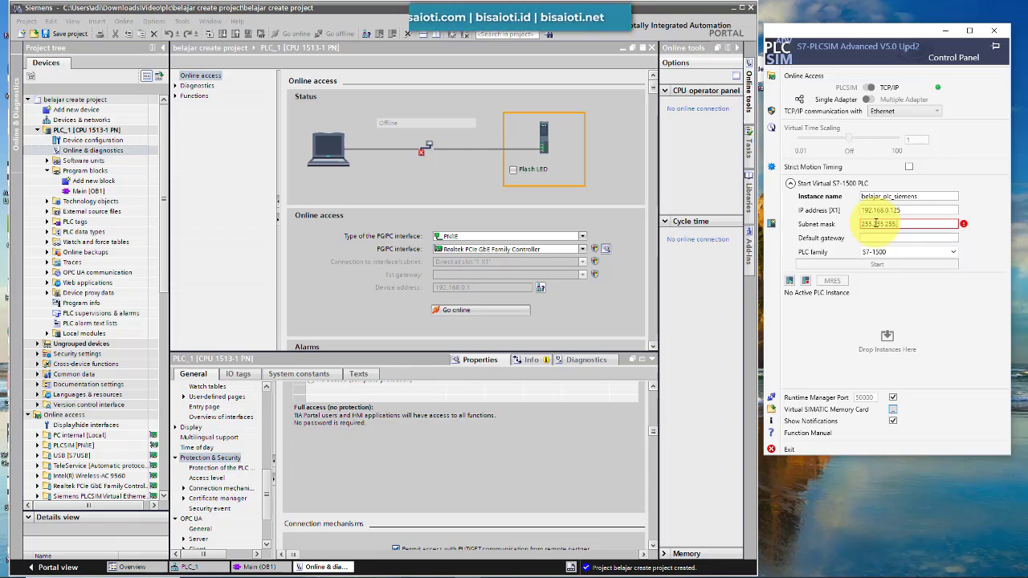
{"action": "type", "text": ".0"}
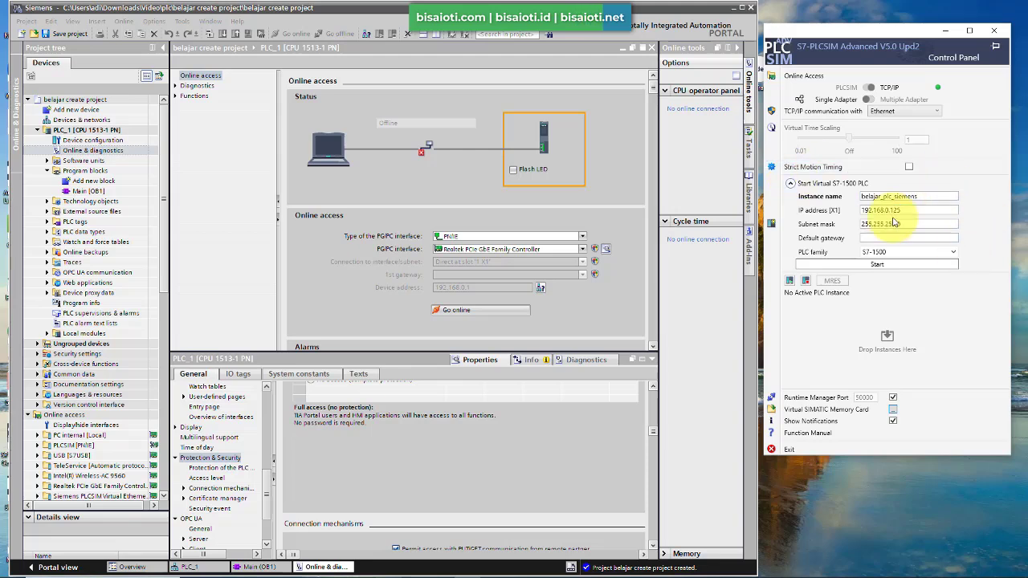
{"action": "left_click", "coordinate": [888, 266]}
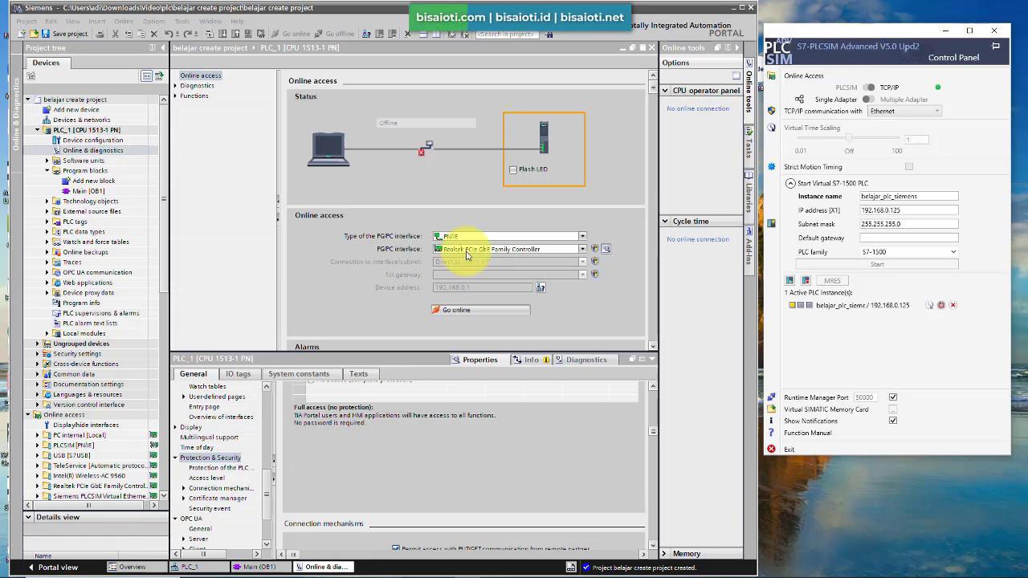
Step: Open the device configuration of PLC_1 in TIA Portal and widen the graphical rack view to show all modules
{"action": "double_click", "coordinate": [79, 141]}
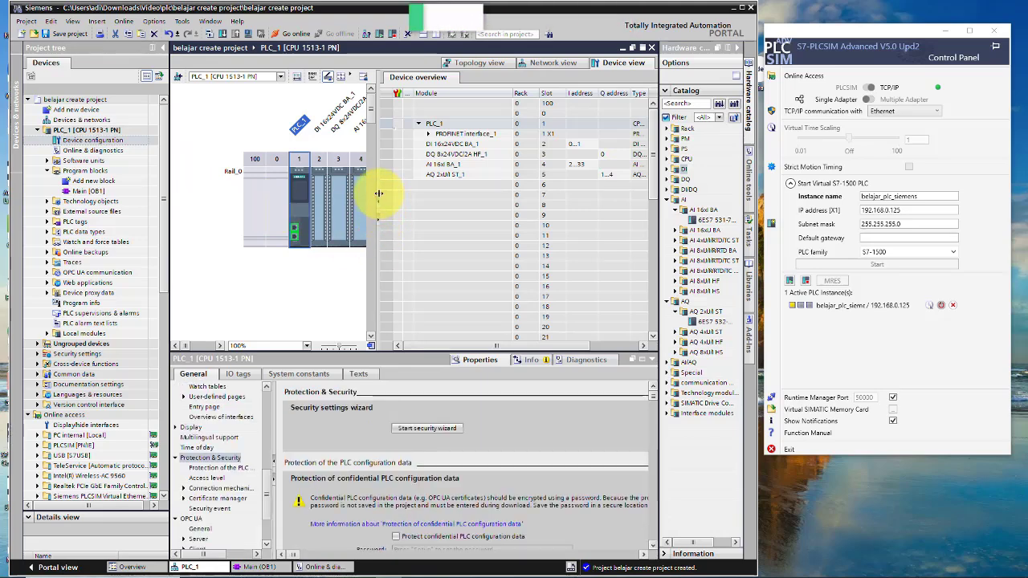
{"action": "left_click_drag", "start_coordinate": [376, 192], "coordinate": [487, 194]}
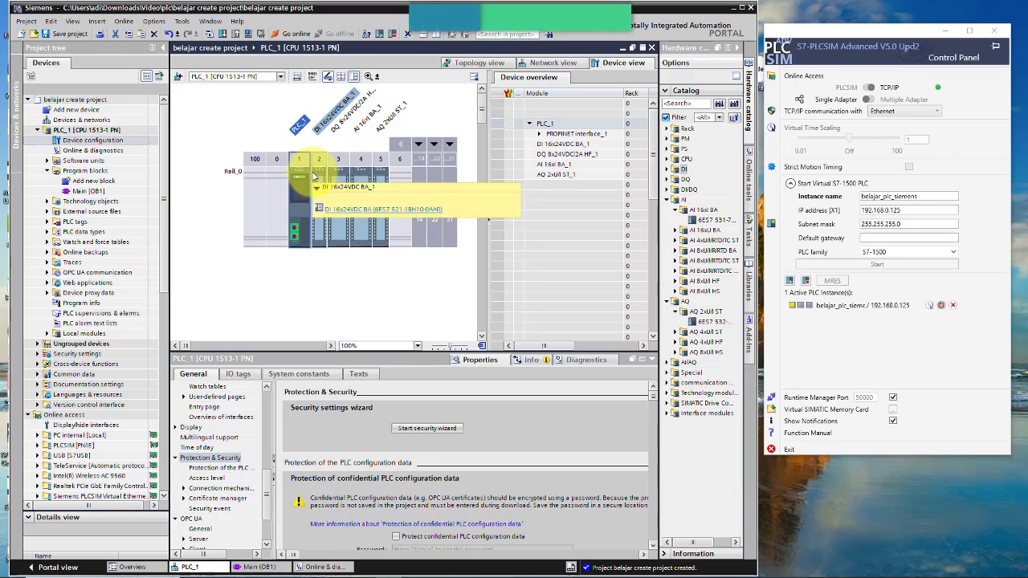
Step: Enable "Support simulation during block compilation" in the protection properties of the belajar create project
{"action": "left_click", "coordinate": [68, 101]}
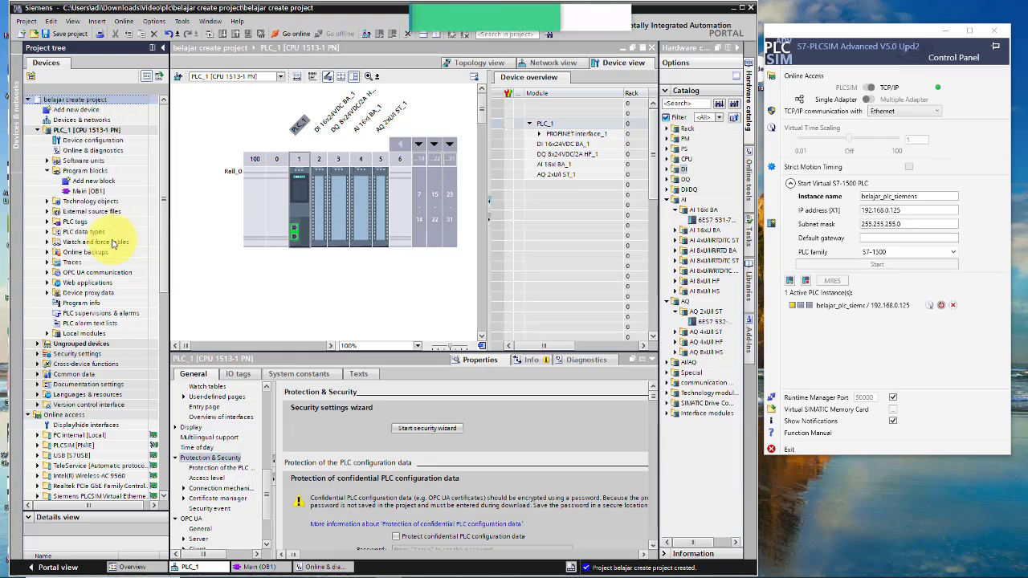
{"action": "key", "text": "alt+Return"}
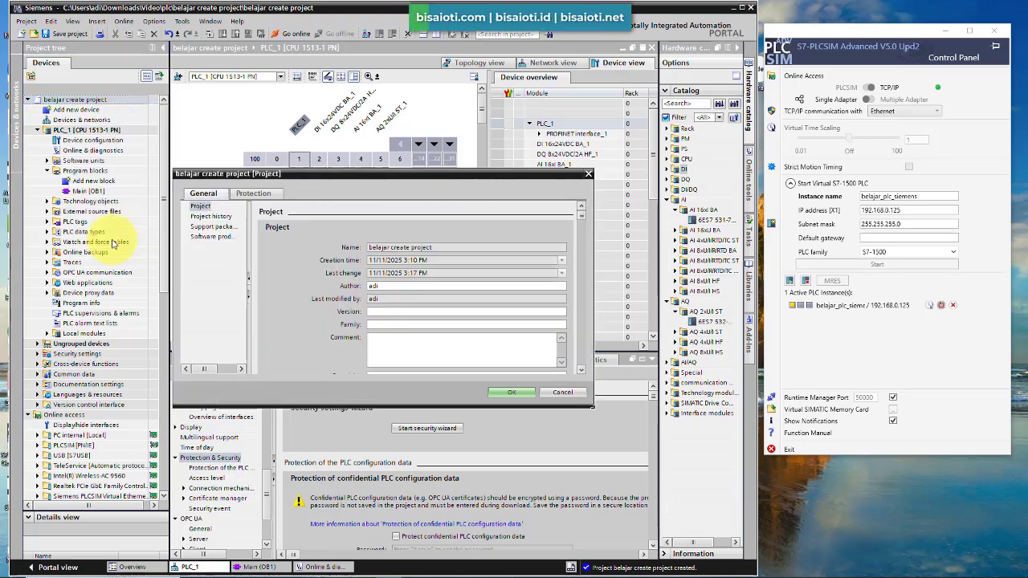
{"action": "left_click", "coordinate": [264, 195]}
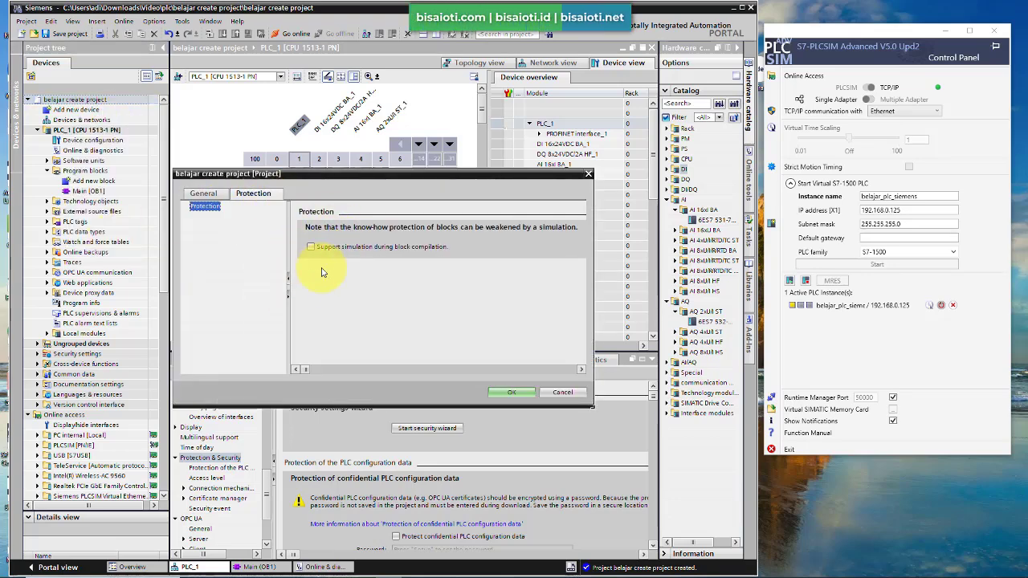
{"action": "left_click", "coordinate": [311, 248]}
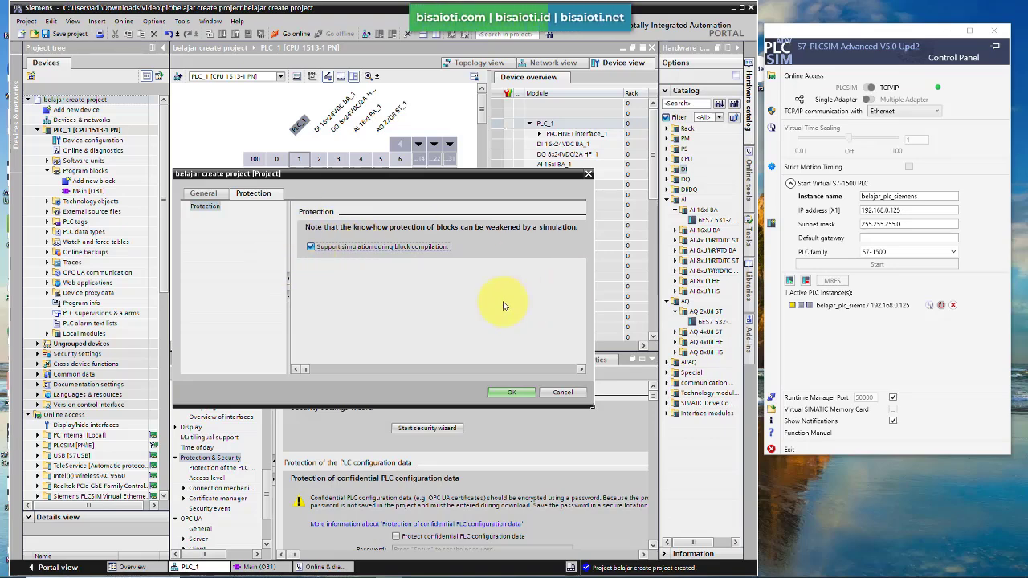
{"action": "left_click", "coordinate": [514, 393]}
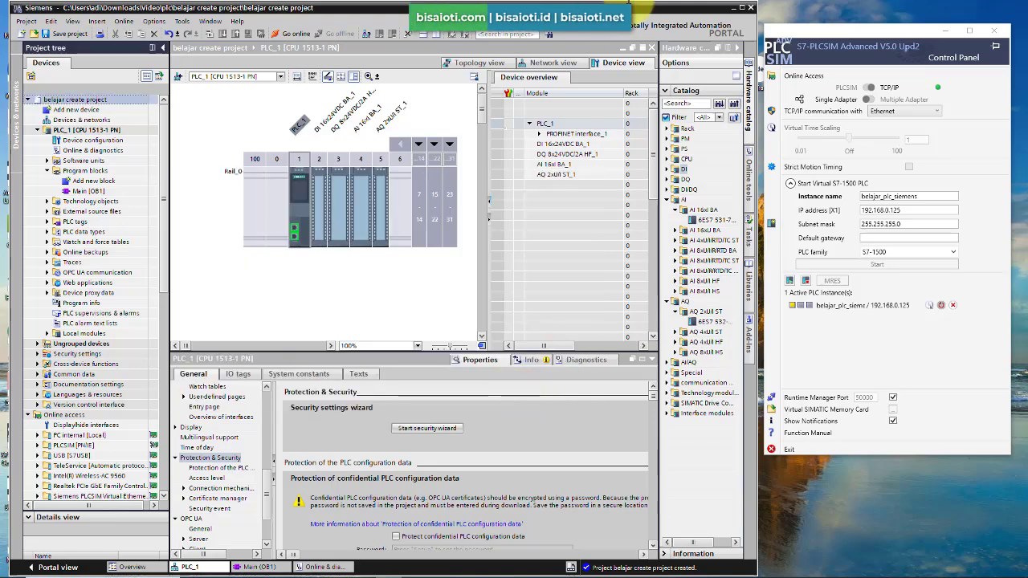
Step: Set the IP address of PLC_1's PROFINET interface [X1] to 192.168.0.125
{"action": "left_click", "coordinate": [301, 197]}
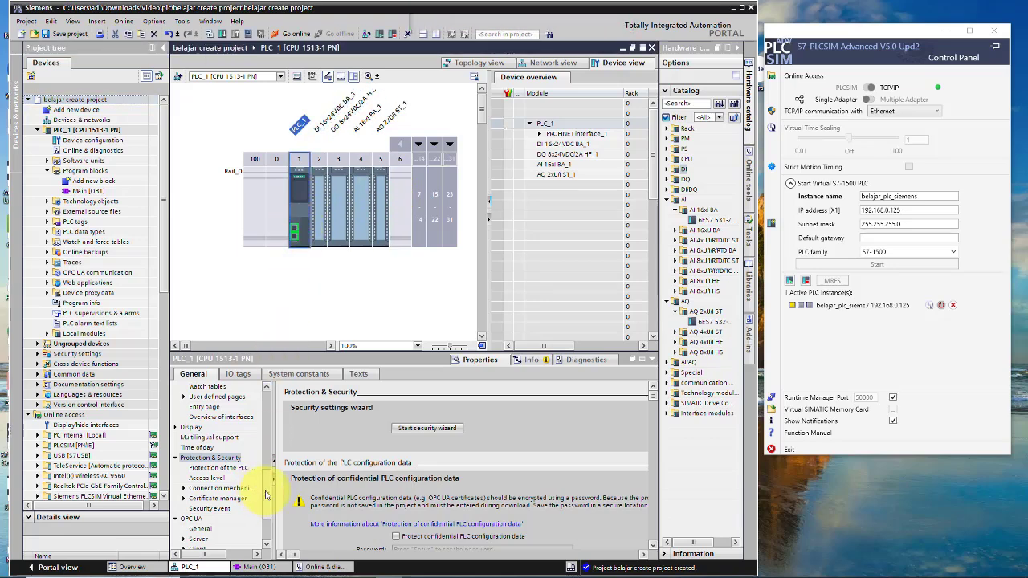
{"action": "scroll", "coordinate": [268, 490], "scroll_direction": "up", "scroll_amount": 5}
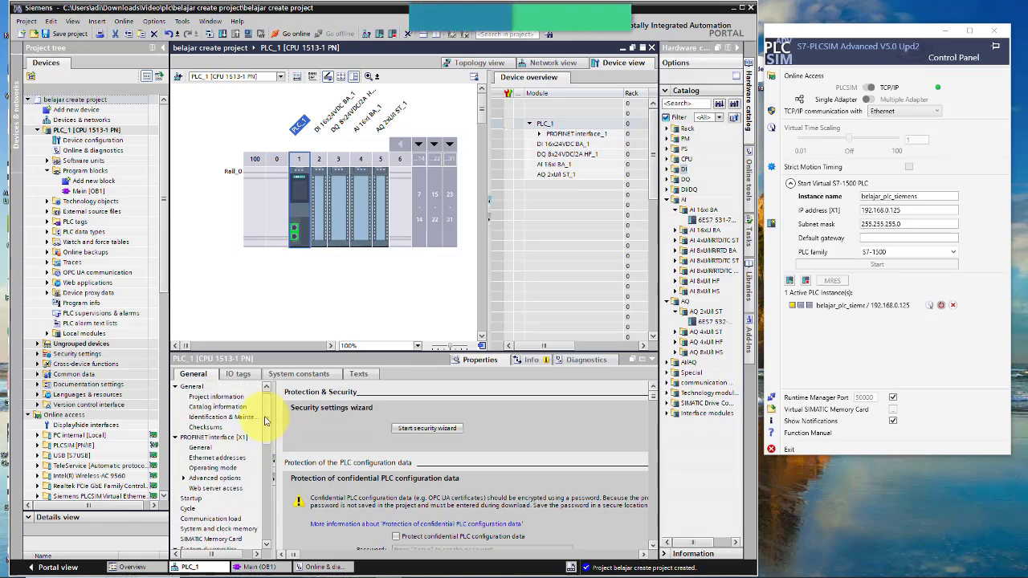
{"action": "scroll", "coordinate": [265, 420], "scroll_direction": "down", "scroll_amount": 2}
{"action": "scroll", "coordinate": [265, 426], "scroll_direction": "up", "scroll_amount": 2}
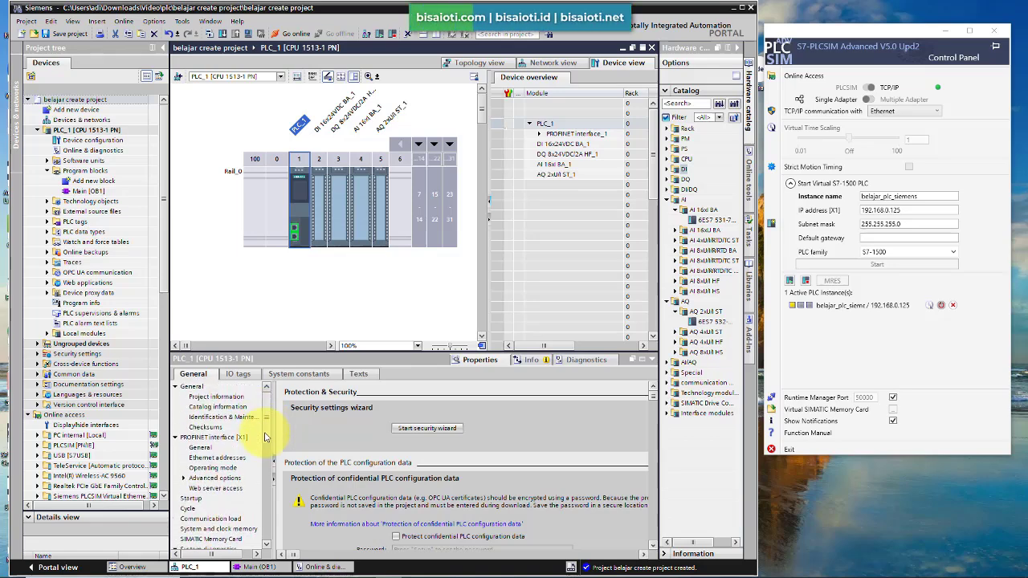
{"action": "left_click", "coordinate": [227, 439]}
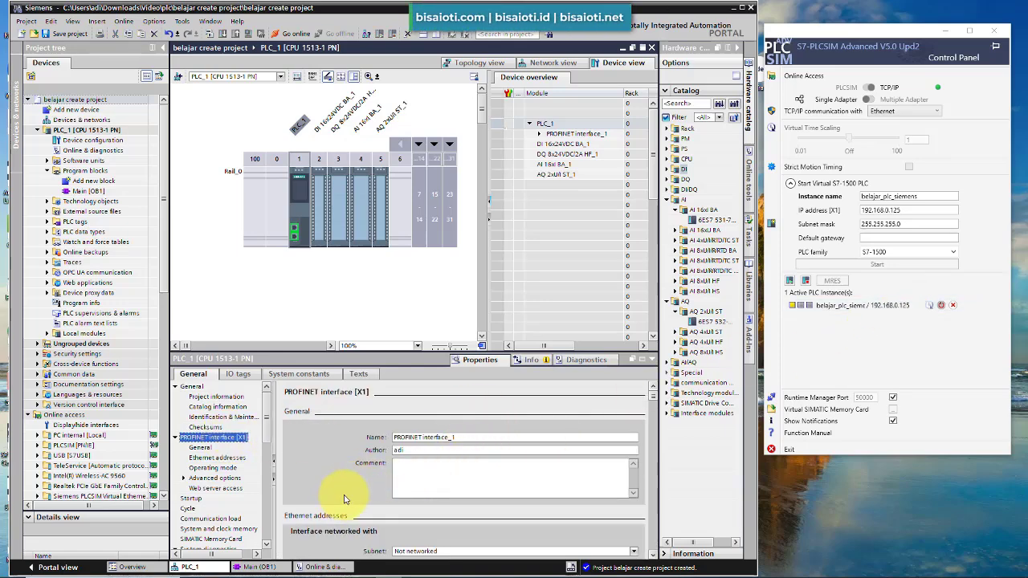
{"action": "scroll", "coordinate": [340, 487], "scroll_direction": "down", "scroll_amount": 2}
{"action": "scroll", "coordinate": [338, 487], "scroll_direction": "down", "scroll_amount": 3}
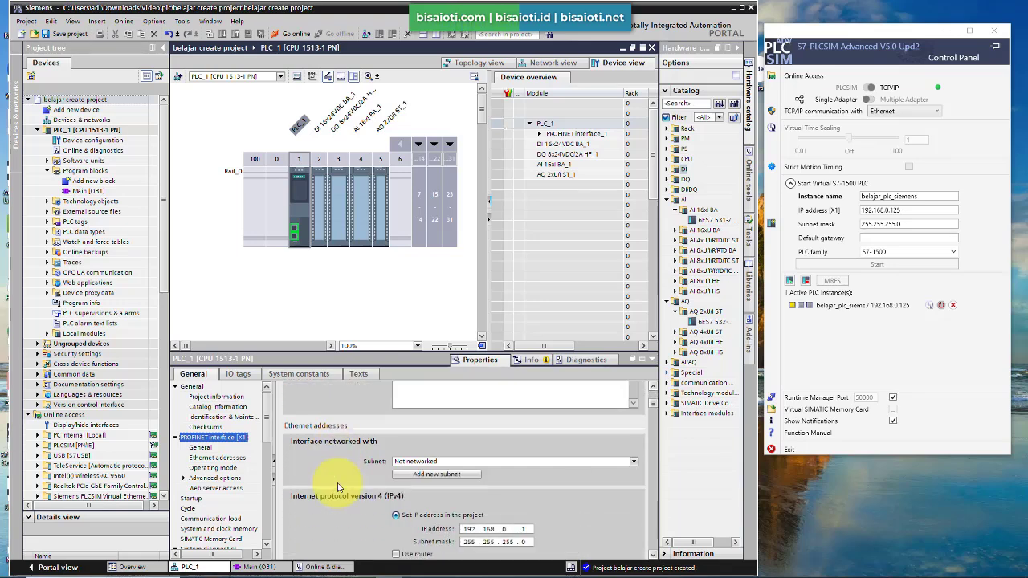
{"action": "scroll", "coordinate": [354, 490], "scroll_direction": "down", "scroll_amount": 2}
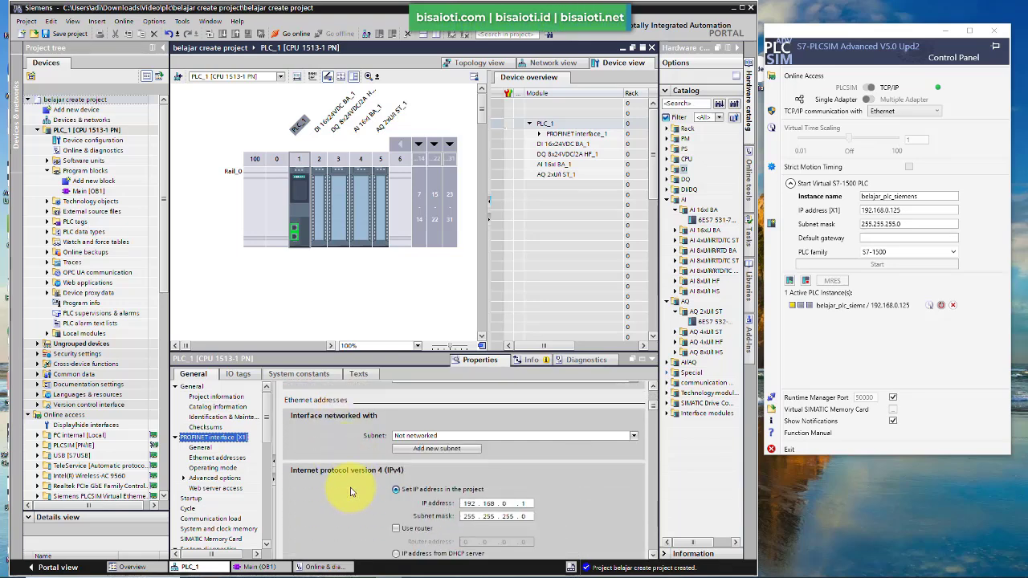
{"action": "left_click", "coordinate": [526, 490]}
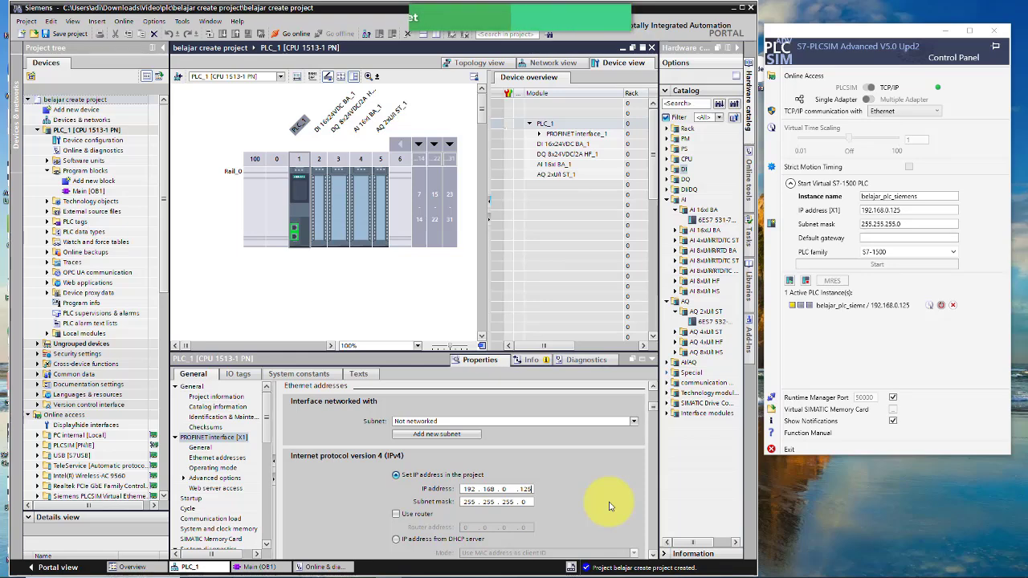
Step: Compile the hardware configuration and program blocks of PLC_1
{"action": "left_click", "coordinate": [301, 180]}
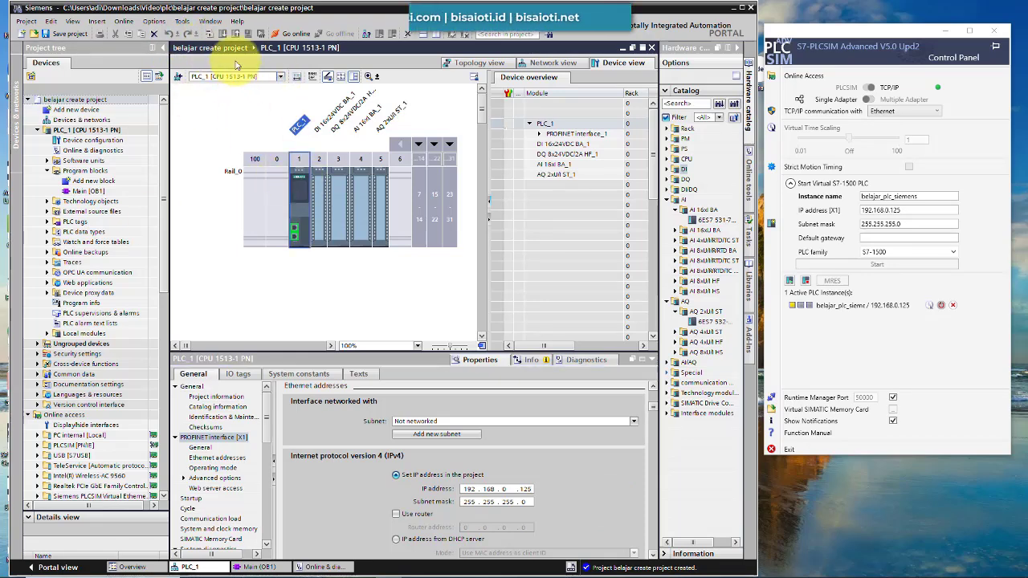
{"action": "left_click", "coordinate": [210, 36]}
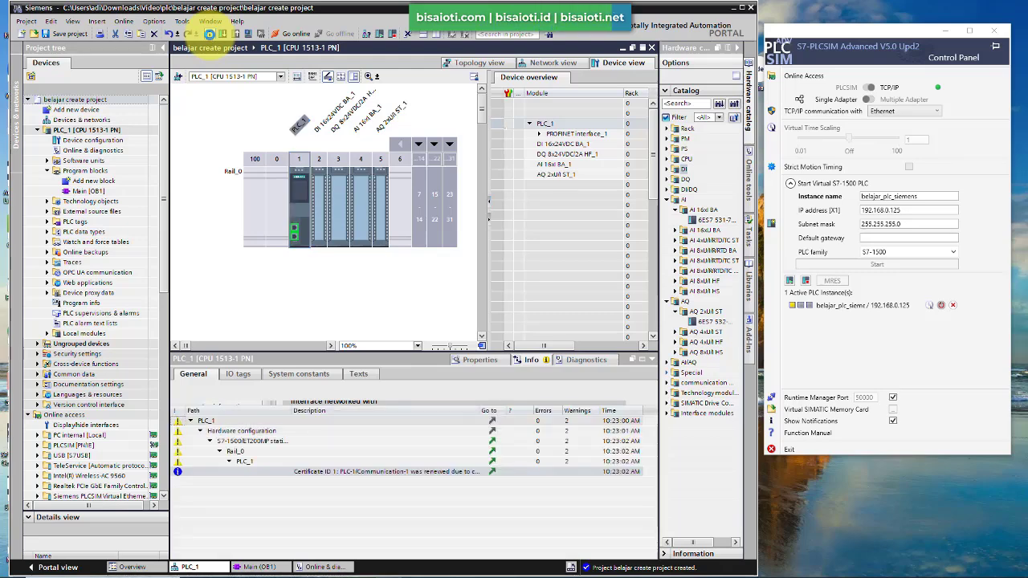
{"action": "left_click", "coordinate": [210, 35]}
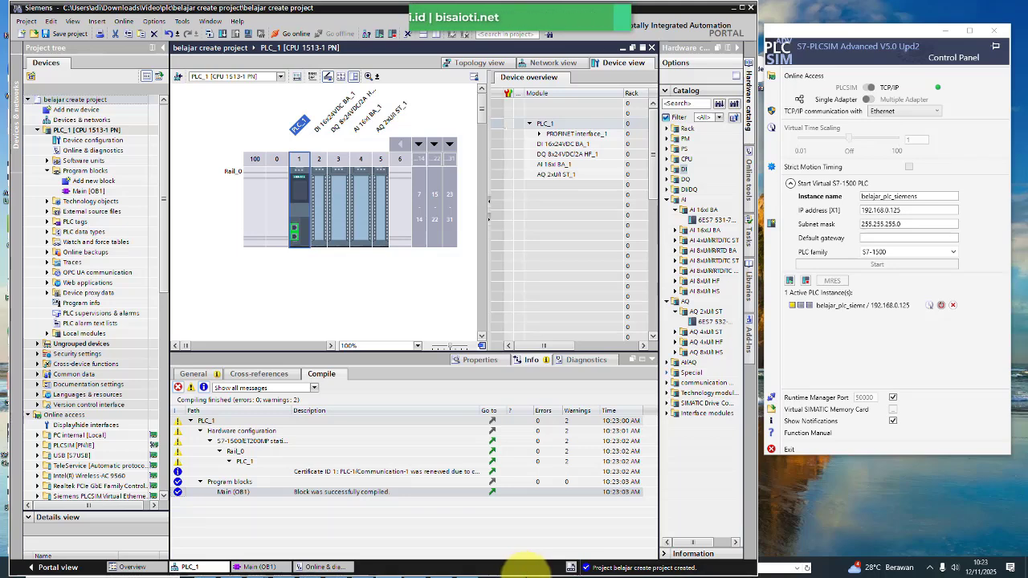
Step: Shorten the TIA Portal window to uncover the taskbar, and find and open the Windows Control Panel
{"action": "left_click_drag", "start_coordinate": [524, 574], "coordinate": [524, 543]}
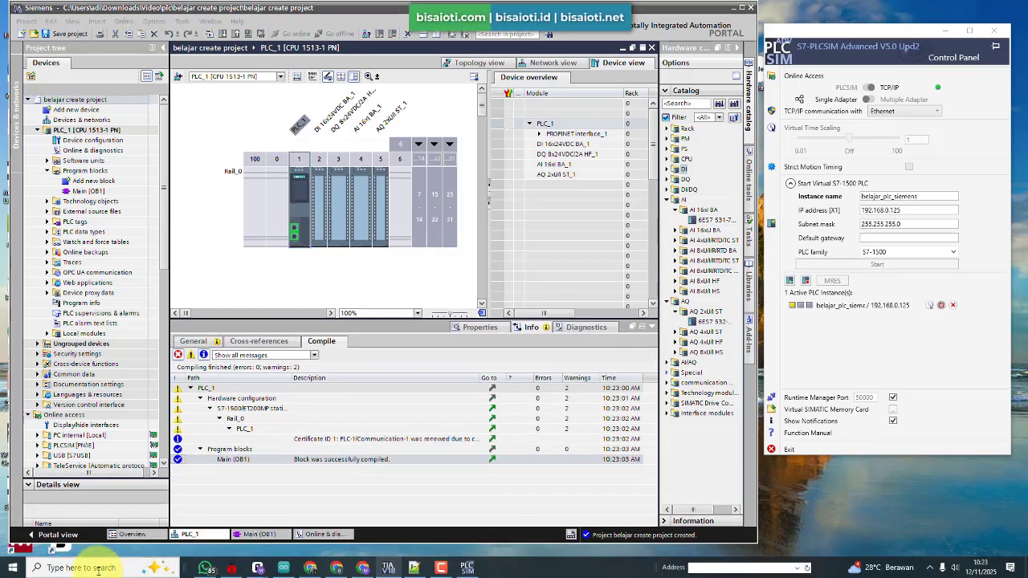
{"action": "left_click", "coordinate": [144, 565]}
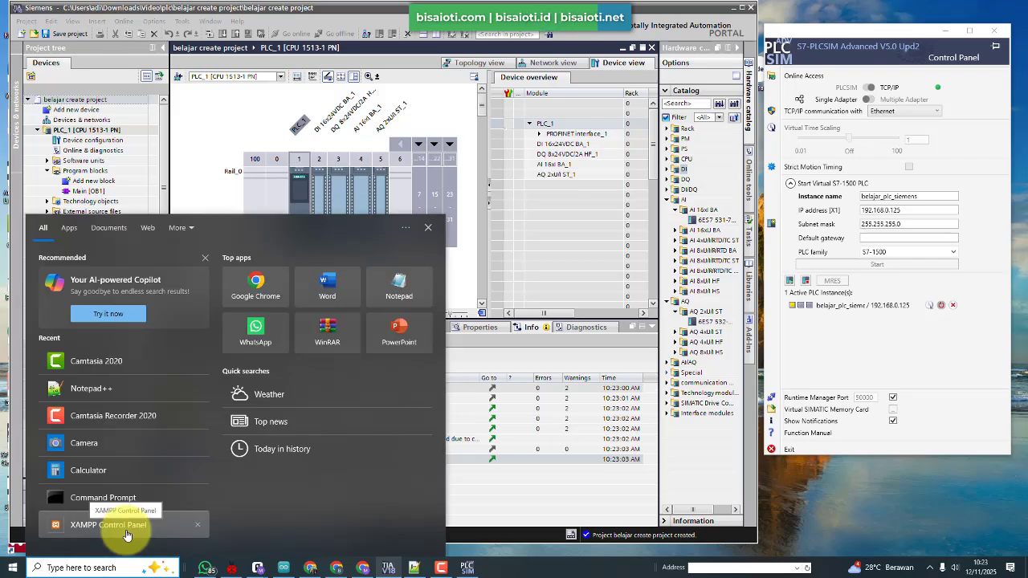
{"action": "type", "text": "control"}
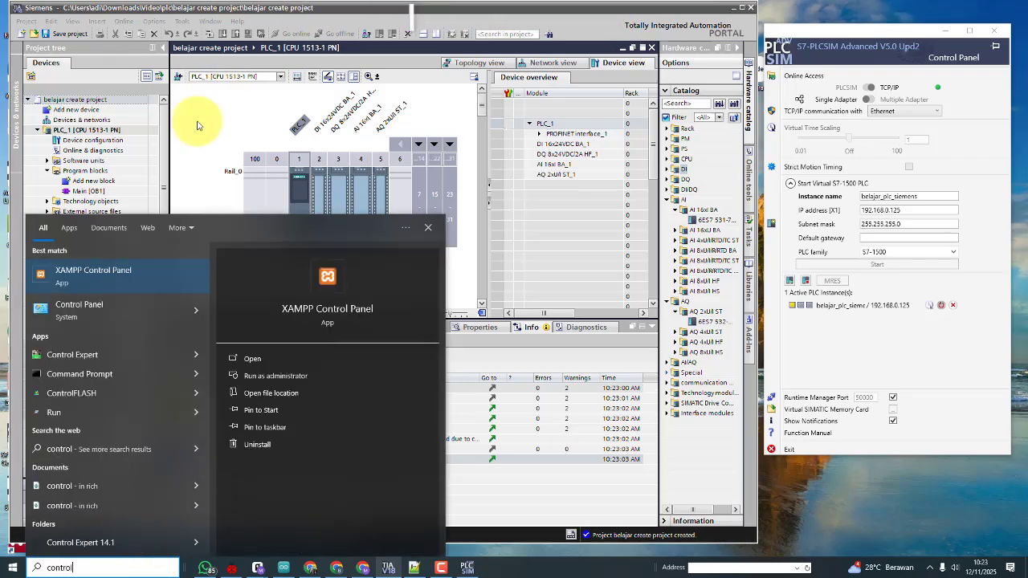
{"action": "left_click", "coordinate": [79, 313]}
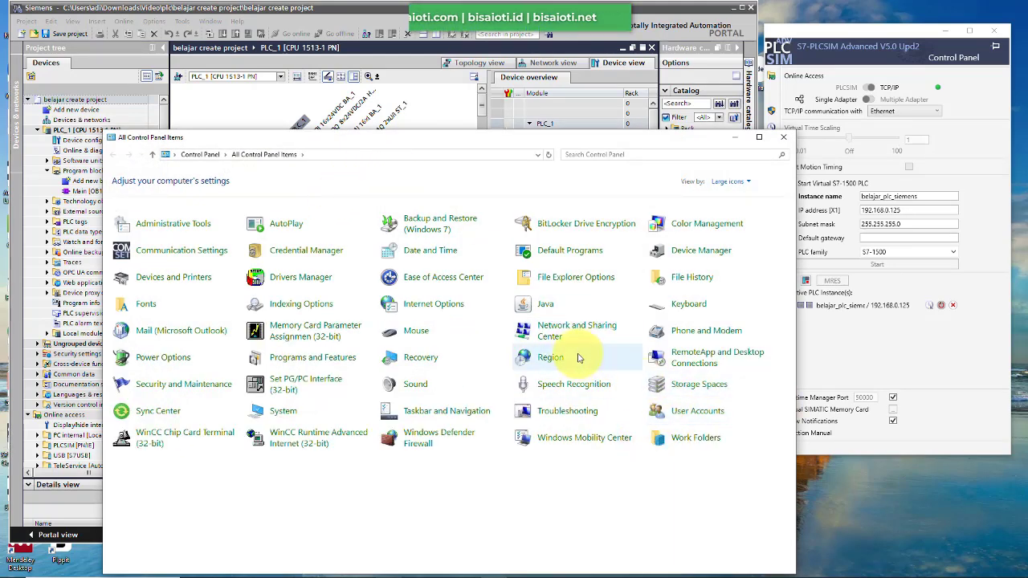
Step: Check the IPv4 address and subnet mask of the Siemens PLCSIM Virtual Ethernet Adapter (Ethernet 2) in the network adapter settings
{"action": "left_click", "coordinate": [565, 331]}
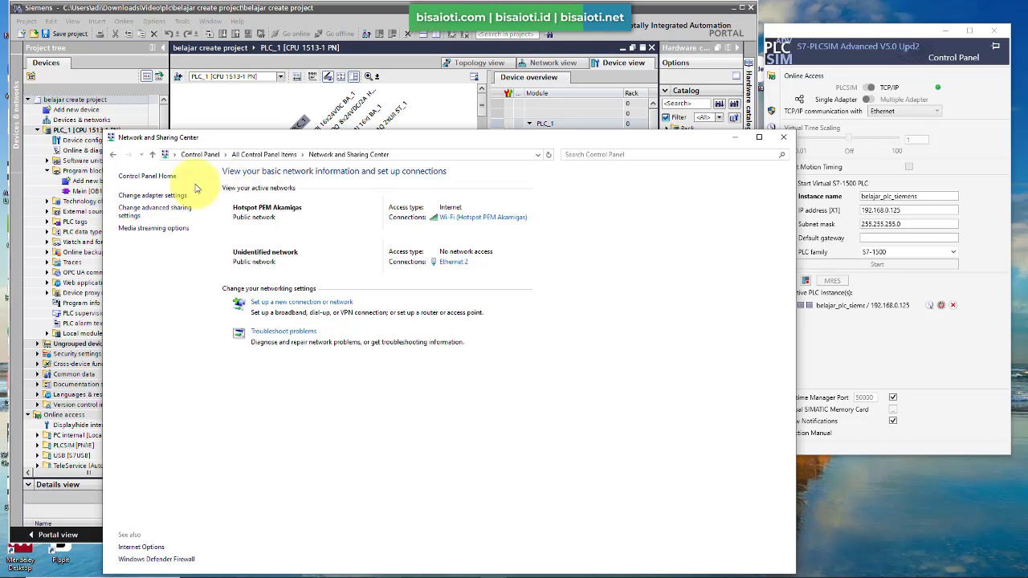
{"action": "left_click", "coordinate": [155, 196]}
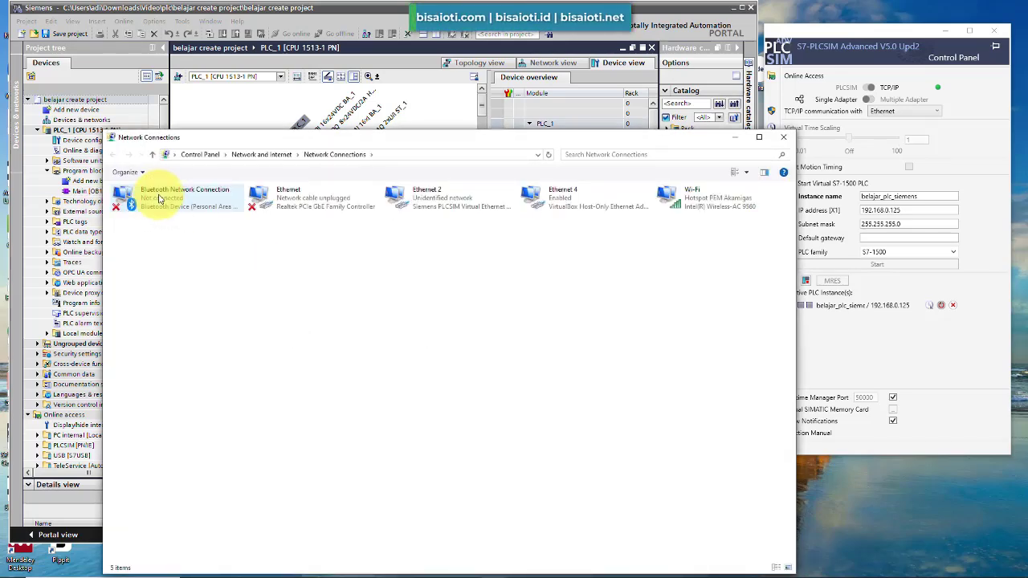
{"action": "right_click", "coordinate": [426, 211]}
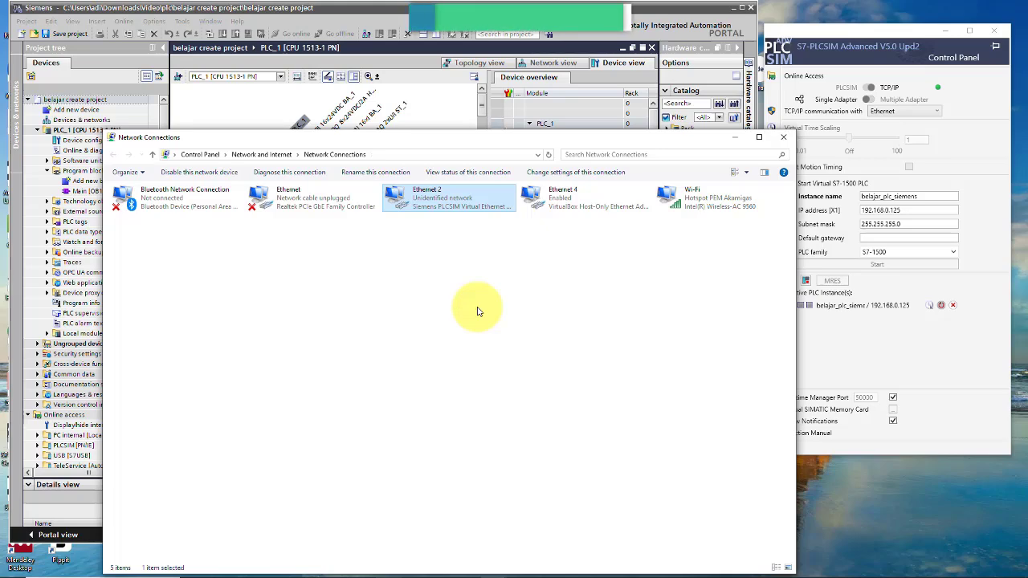
{"action": "scroll", "coordinate": [225, 321], "scroll_direction": "down", "scroll_amount": 3}
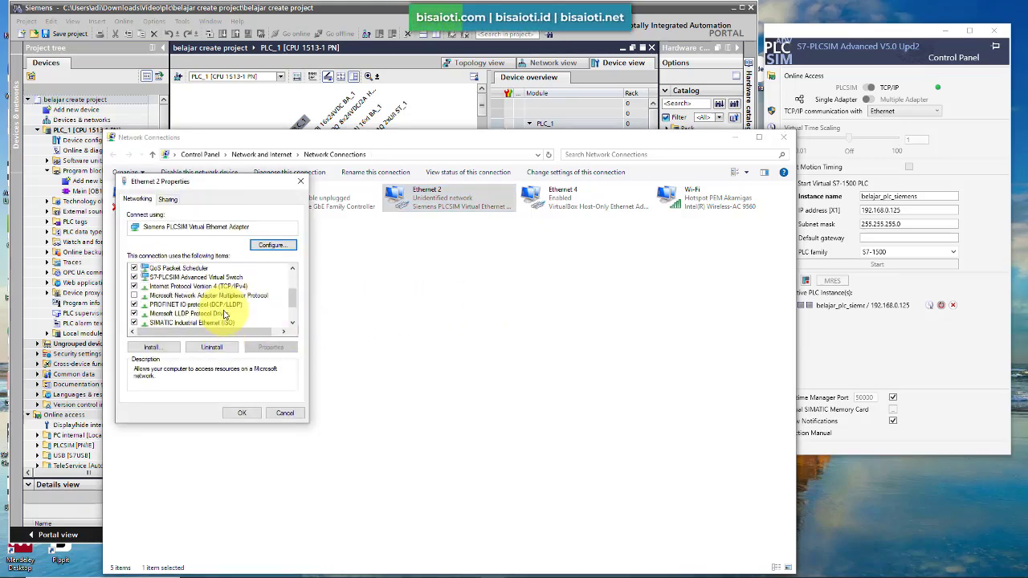
{"action": "double_click", "coordinate": [229, 282]}
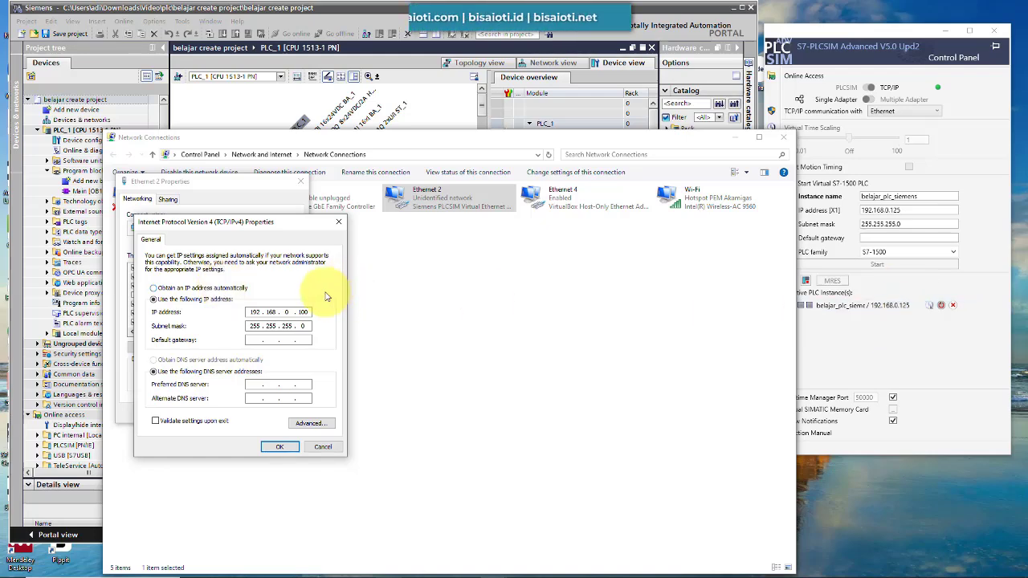
{"action": "left_click", "coordinate": [278, 445]}
{"action": "left_click", "coordinate": [241, 413]}
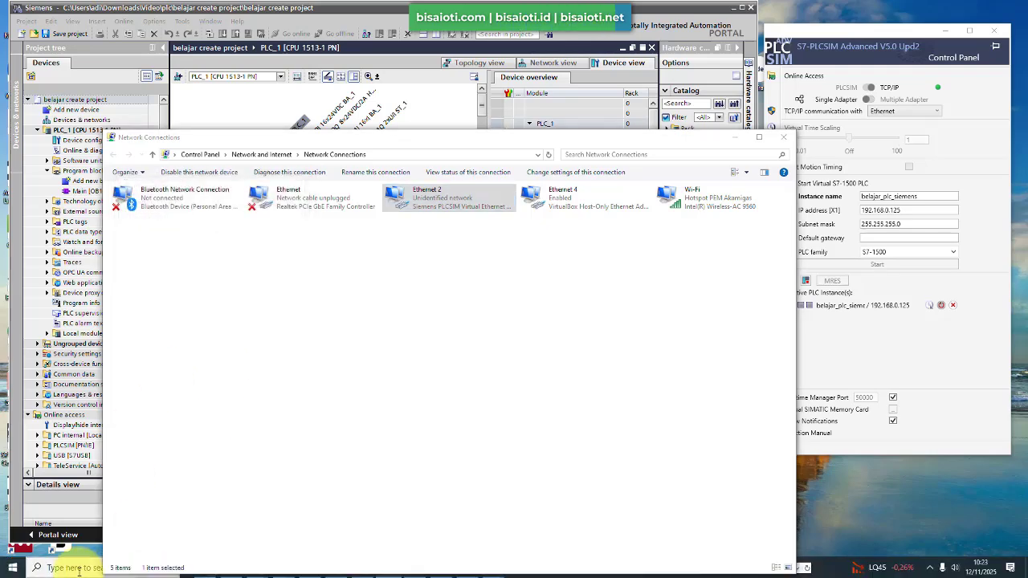
Step: Open Command Prompt and ping the virtual PLC at 192.168.0.125 to test the network connection
{"action": "left_click", "coordinate": [81, 567]}
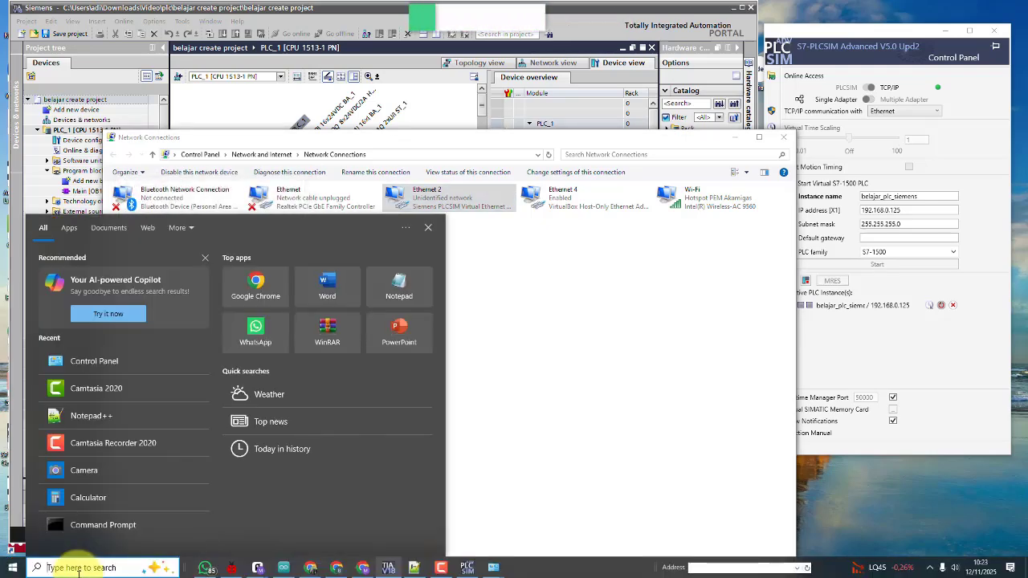
{"action": "left_click", "coordinate": [100, 524]}
{"action": "left_click_drag", "start_coordinate": [365, 139], "coordinate": [560, 236]}
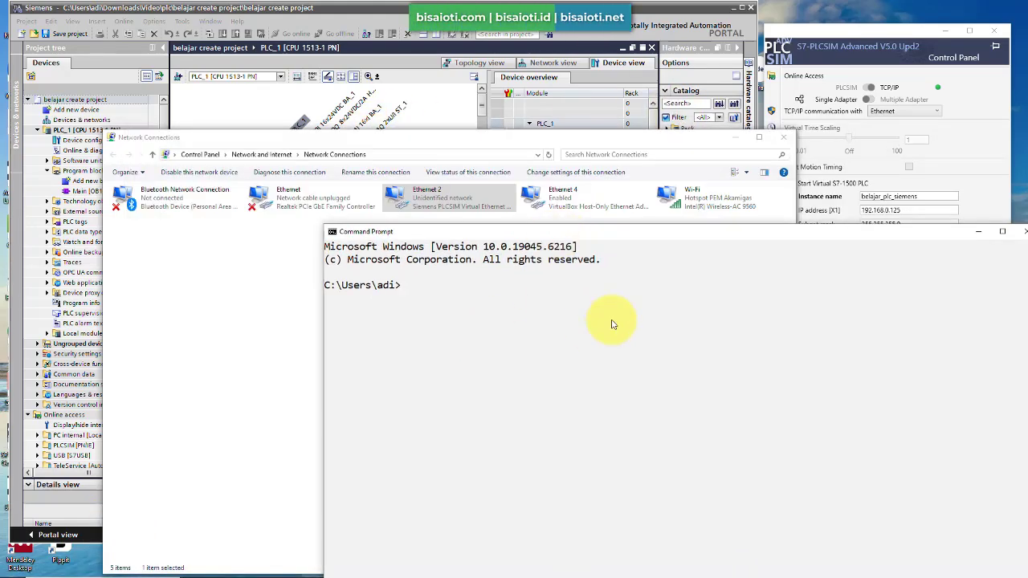
{"action": "type", "text": "ping 192.168"}
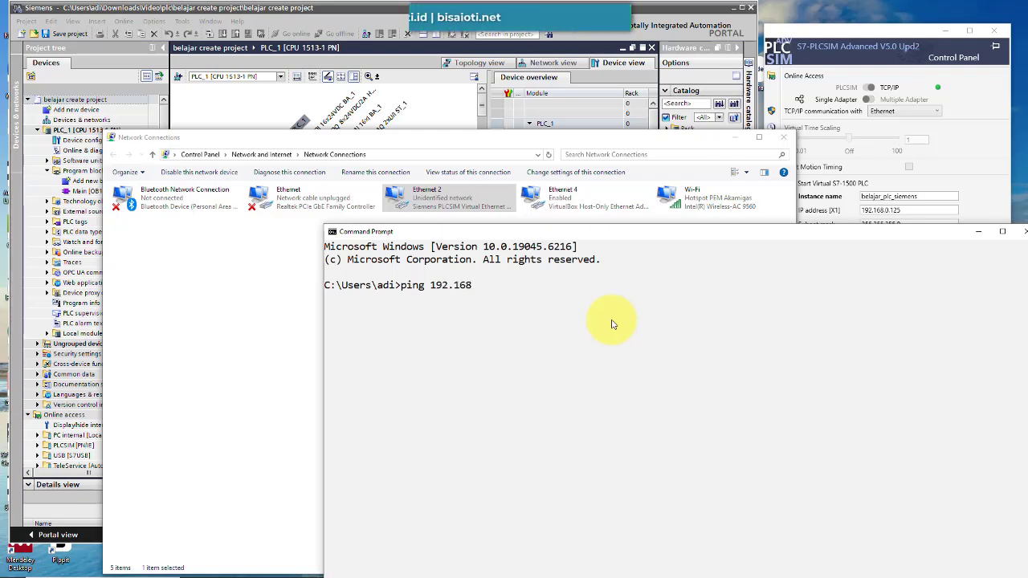
{"action": "type", "text": ".0.125"}
{"action": "key", "text": "Return"}
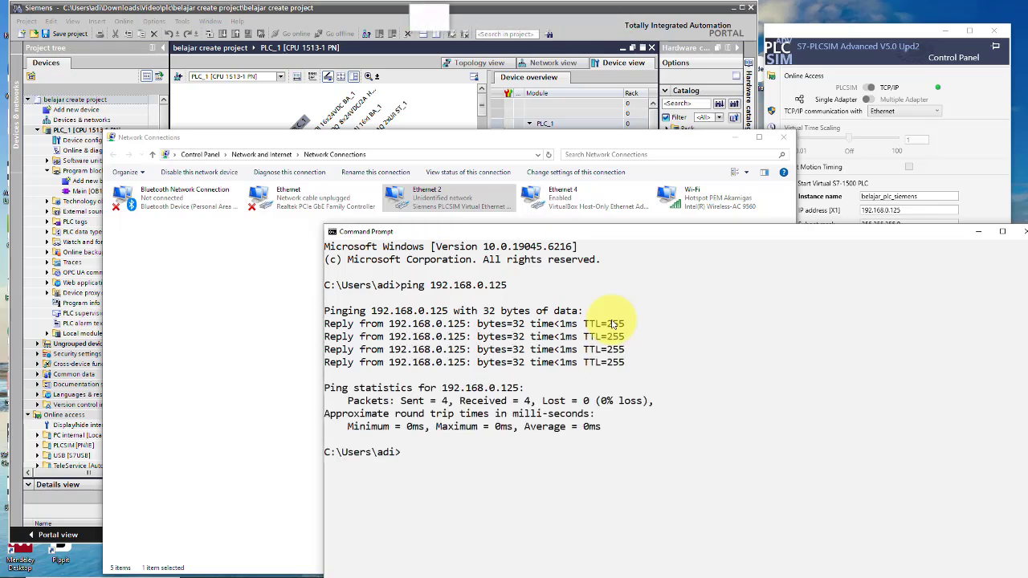
Step: Switch to TIA Portal and download PLC_1 to the simulated device, trusting its certificate and finishing with No action for starting modules
{"action": "left_click", "coordinate": [397, 89]}
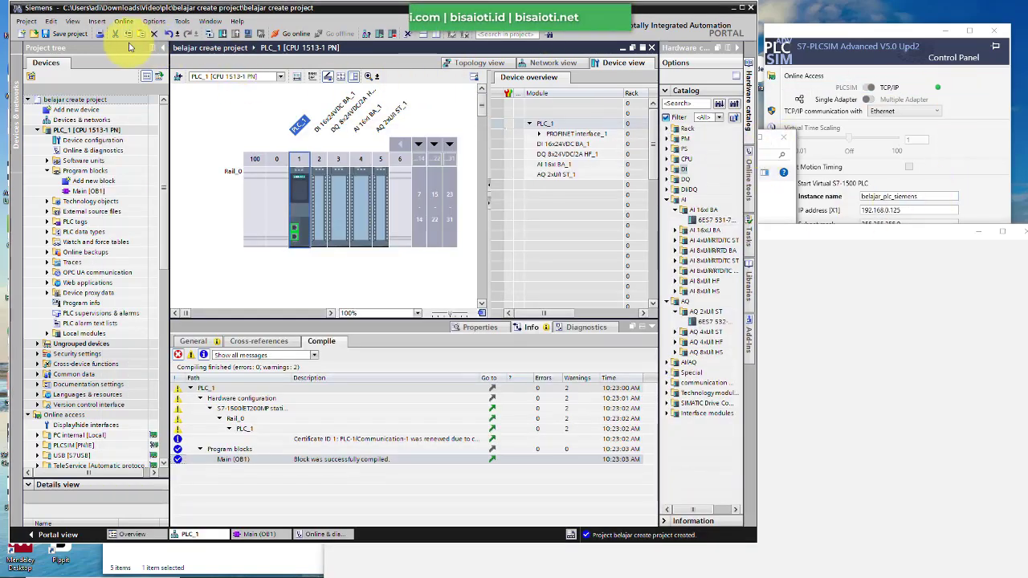
{"action": "left_click", "coordinate": [222, 35]}
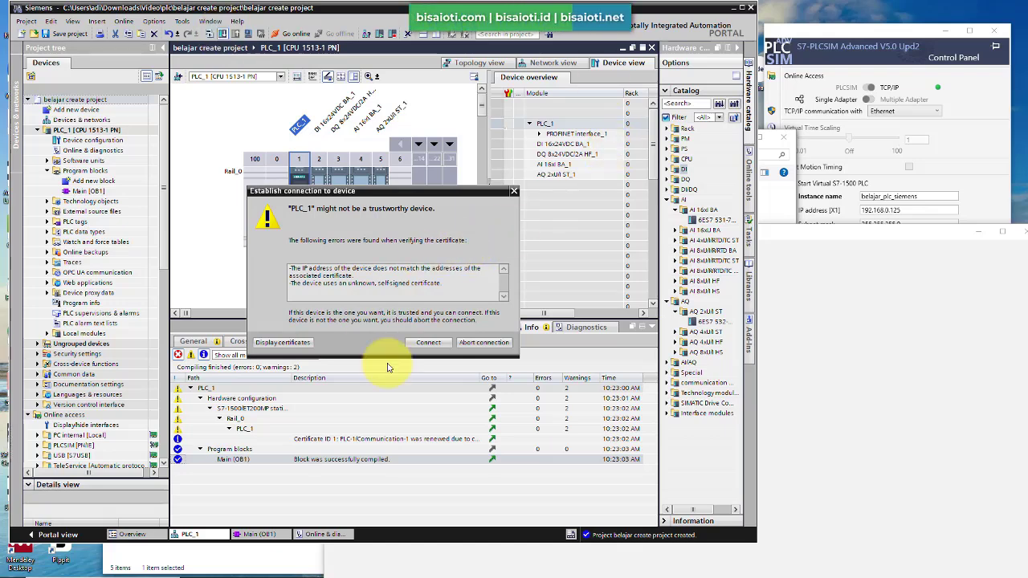
{"action": "left_click", "coordinate": [414, 343]}
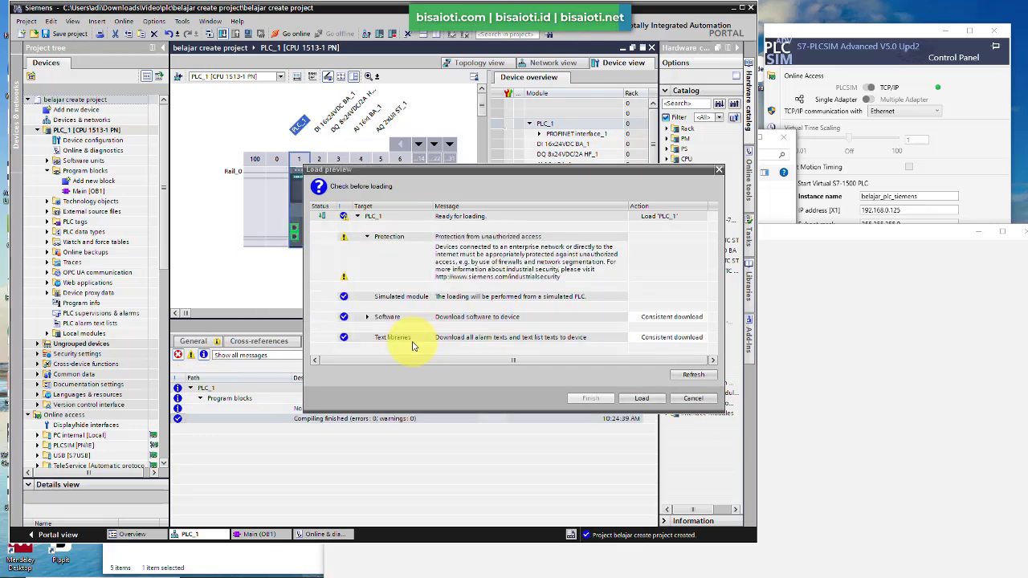
{"action": "left_click", "coordinate": [654, 400]}
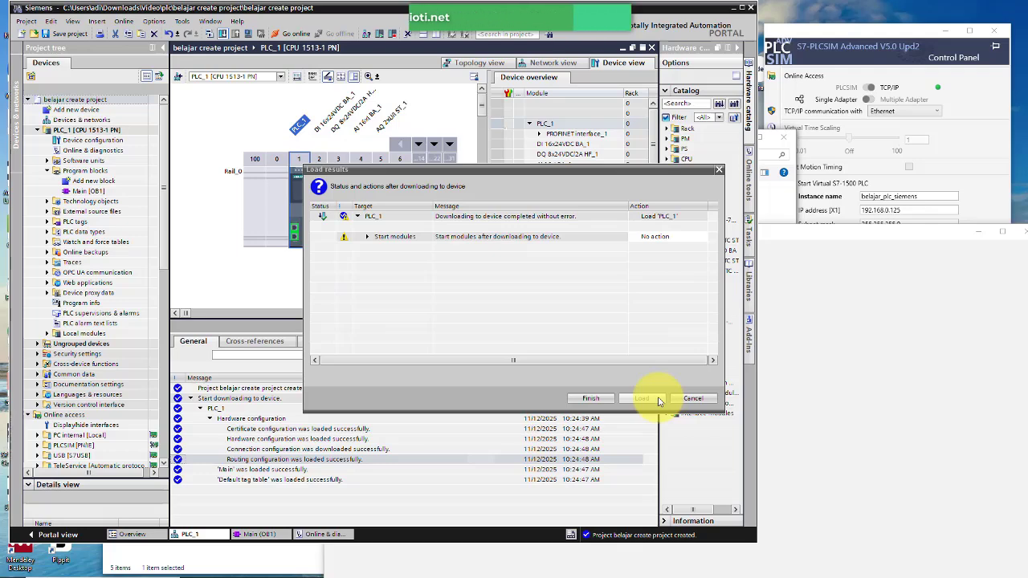
{"action": "left_click", "coordinate": [591, 397]}
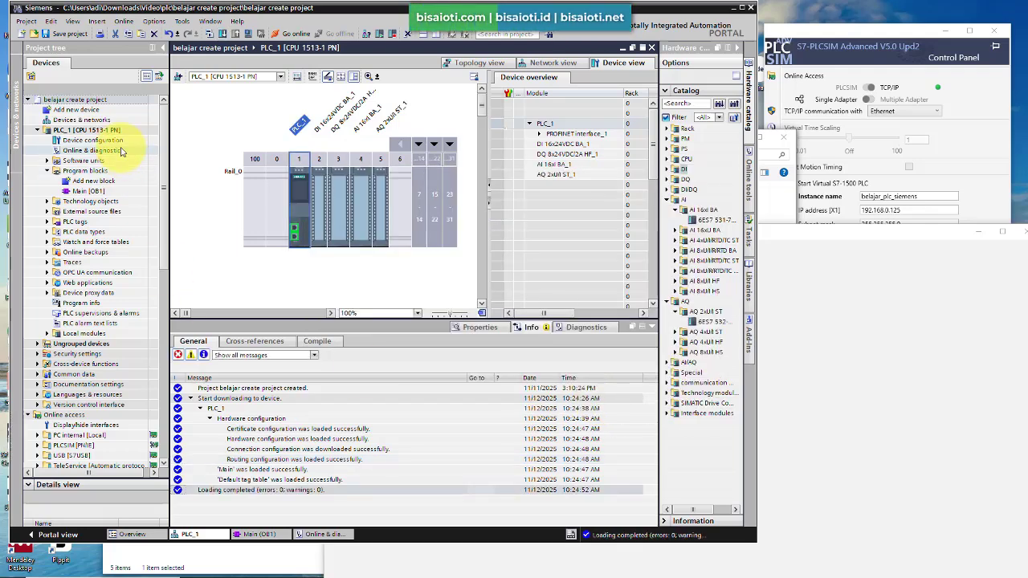
Step: Go online with PLC_1, re-establish the connection once, and inspect the CPU and module status in the device view
{"action": "left_click", "coordinate": [289, 33]}
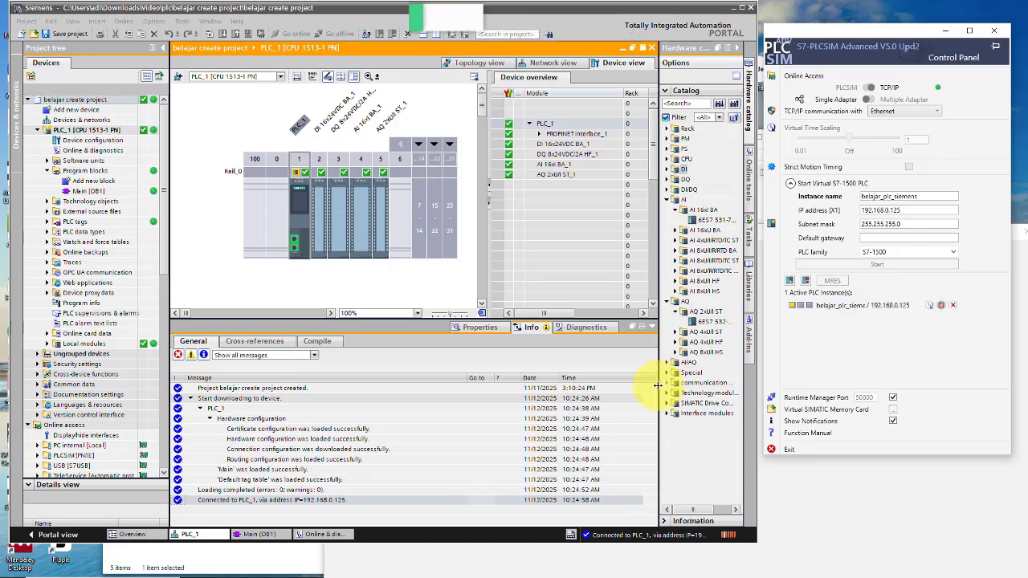
{"action": "left_click", "coordinate": [305, 220]}
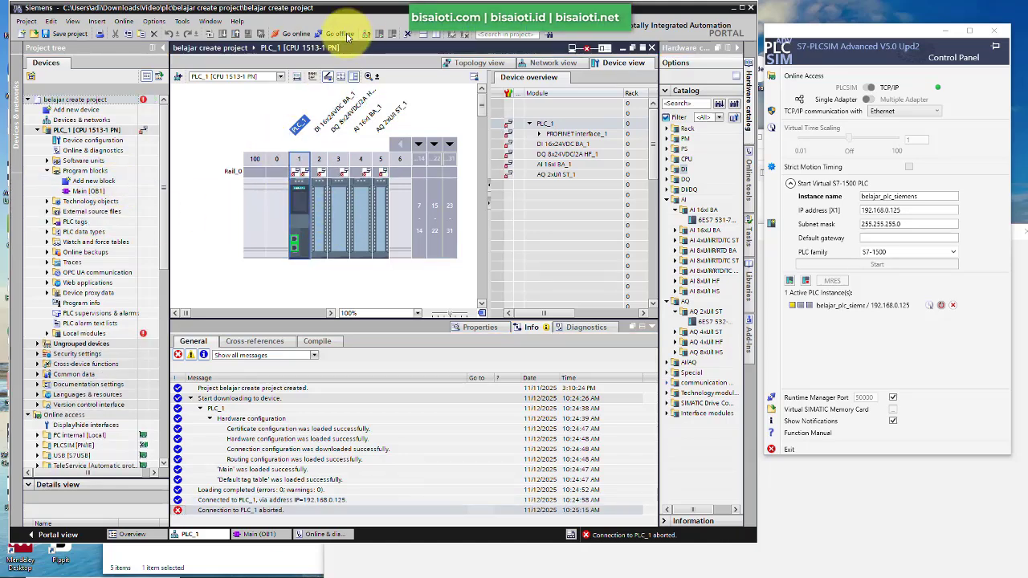
{"action": "left_click", "coordinate": [297, 36]}
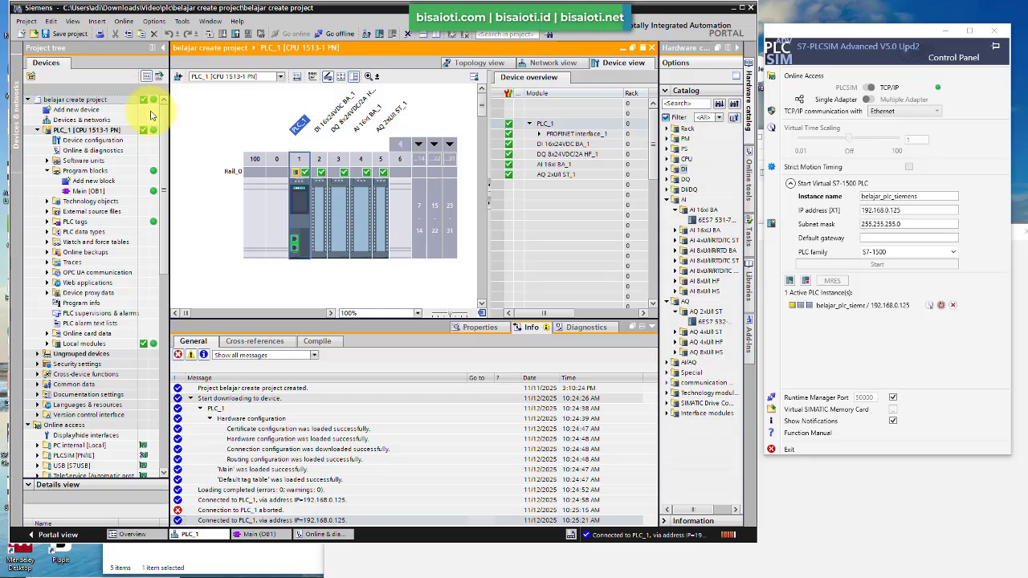
{"action": "left_click", "coordinate": [297, 155]}
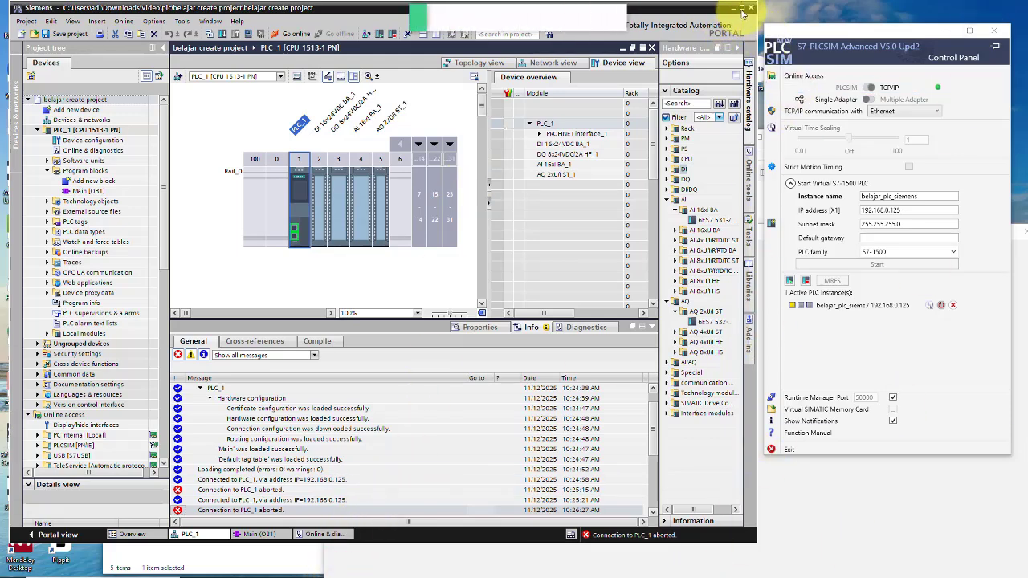
Step: Minimize TIA Portal and Command Prompt, move the Network Connections window up, and close the Network and Sharing Center window
{"action": "left_click", "coordinate": [734, 8]}
{"action": "left_click", "coordinate": [509, 126]}
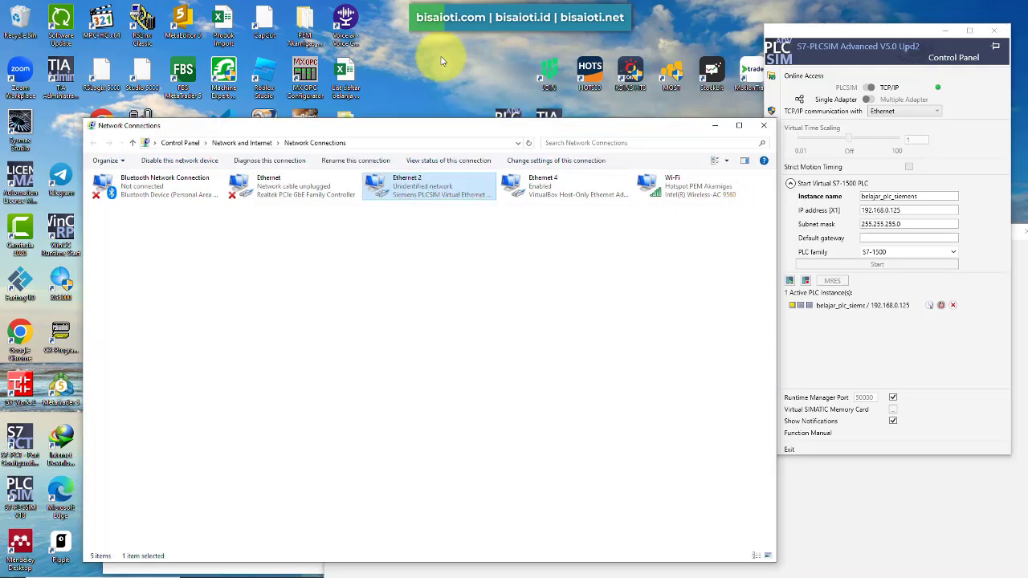
{"action": "left_click_drag", "start_coordinate": [441, 61], "coordinate": [455, 16]}
{"action": "left_click", "coordinate": [683, 535]}
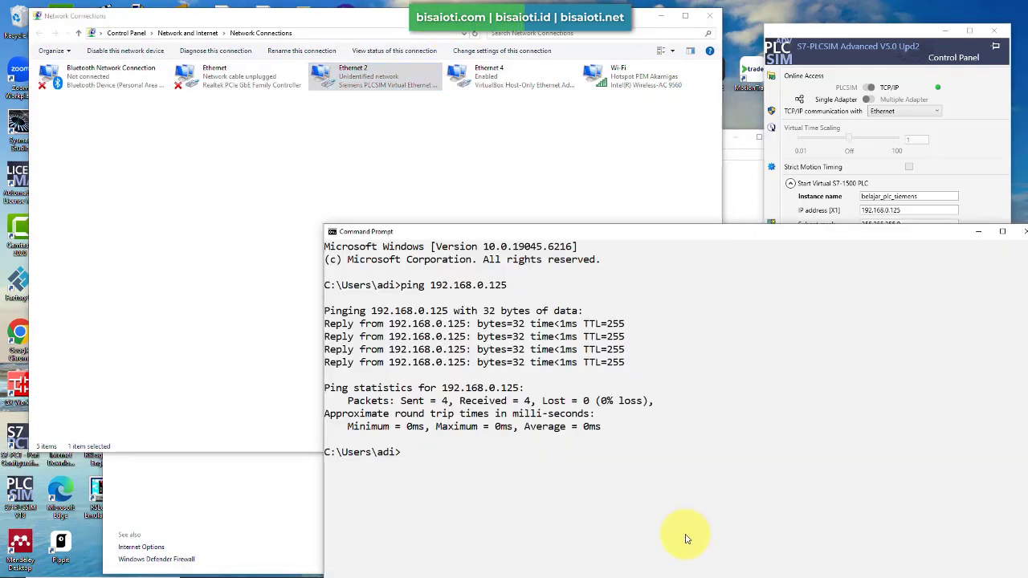
{"action": "left_click", "coordinate": [977, 232]}
{"action": "left_click", "coordinate": [559, 574]}
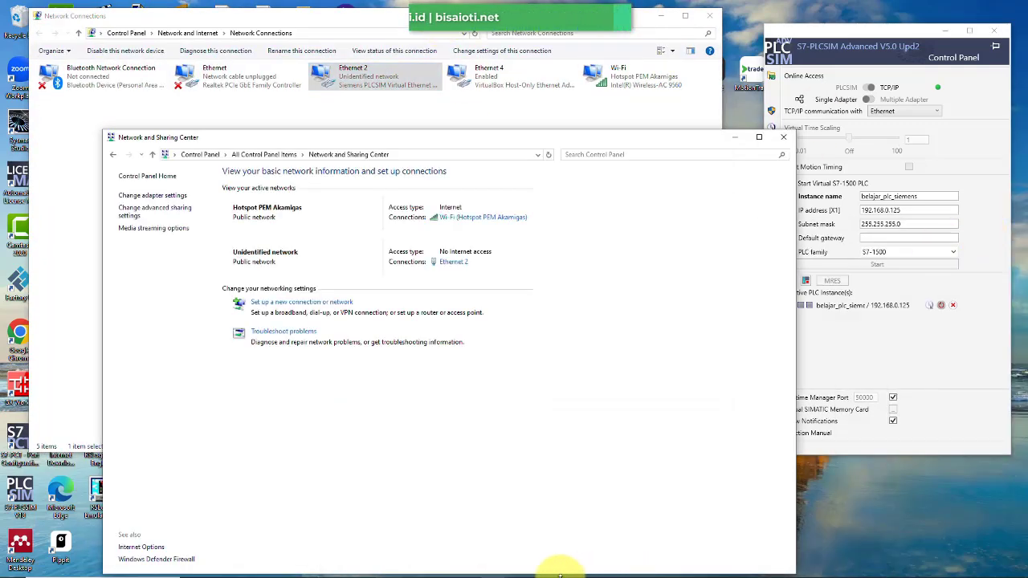
{"action": "left_click", "coordinate": [783, 137]}
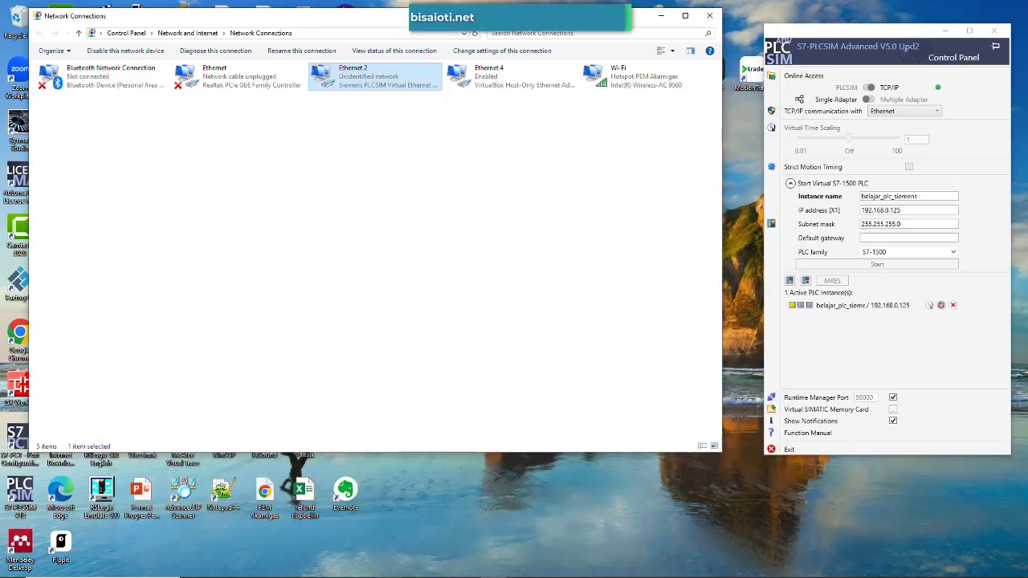
{"action": "left_click", "coordinate": [437, 569]}
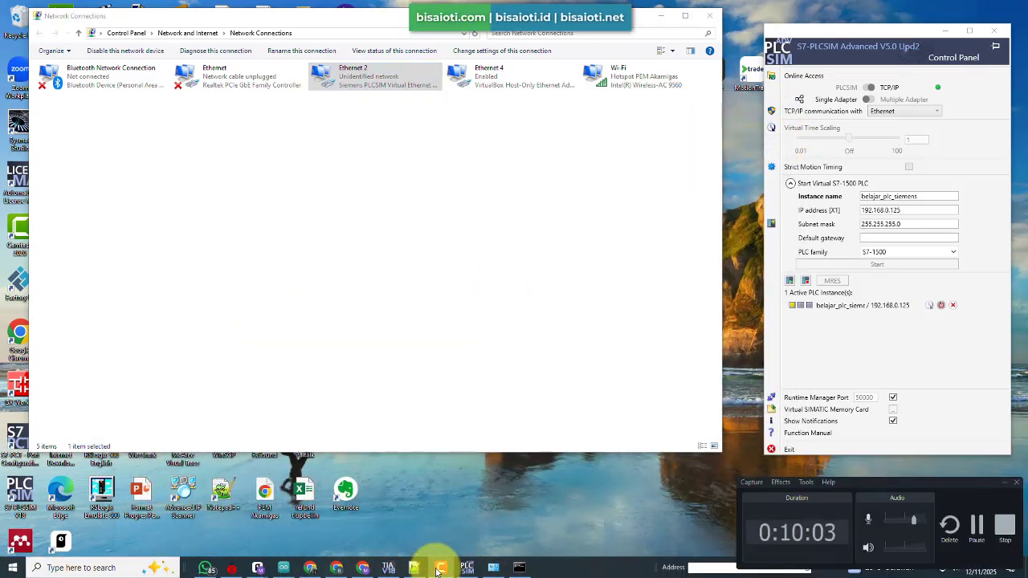
{"action": "left_click", "coordinate": [1003, 527]}
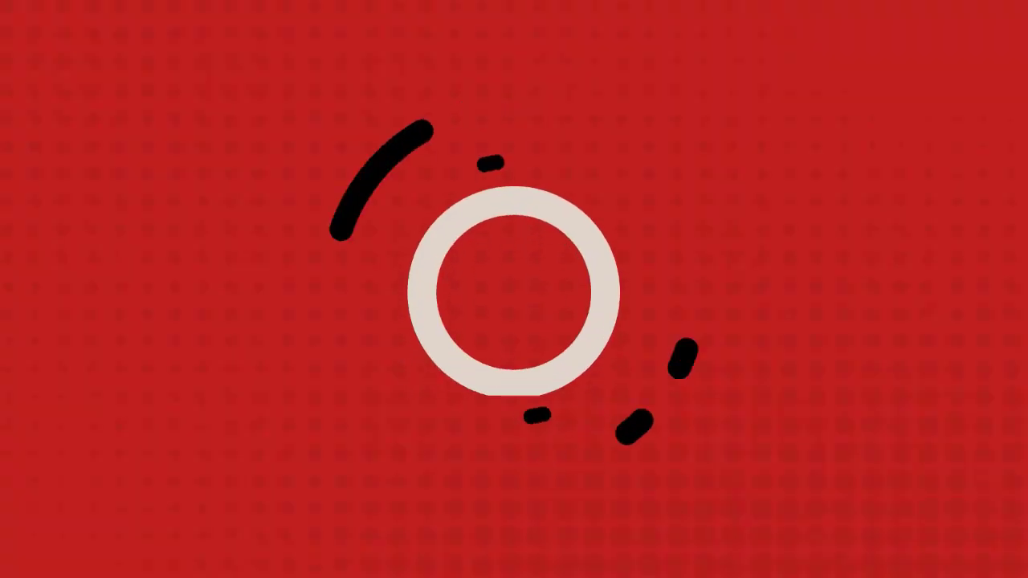